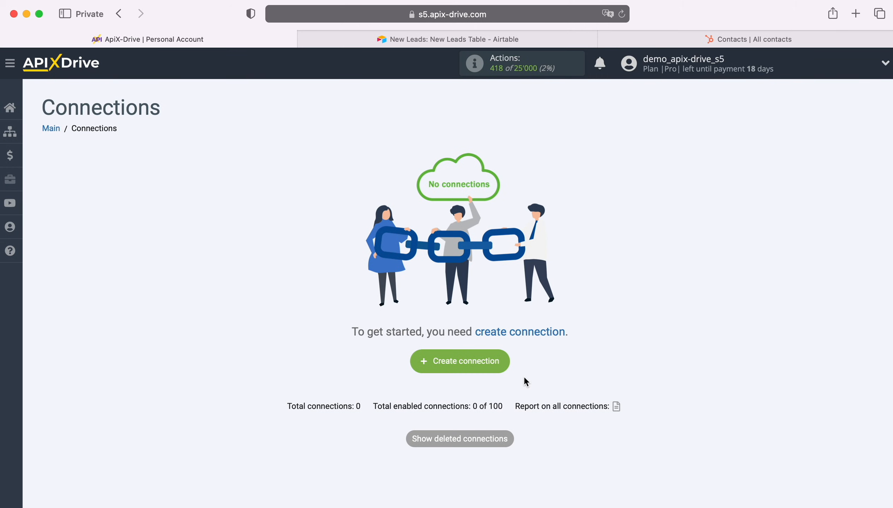
Create a new connection and choose Airtable as the data source system.
left_click(502, 364)
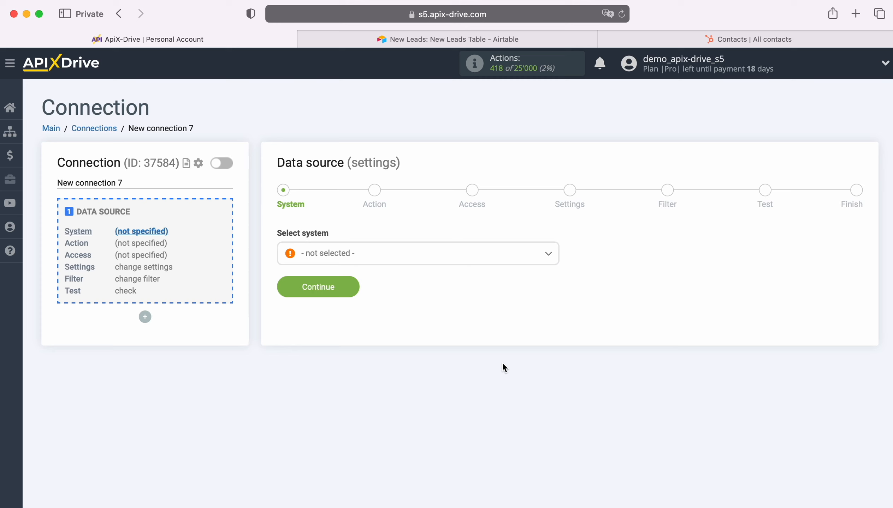
left_click(433, 259)
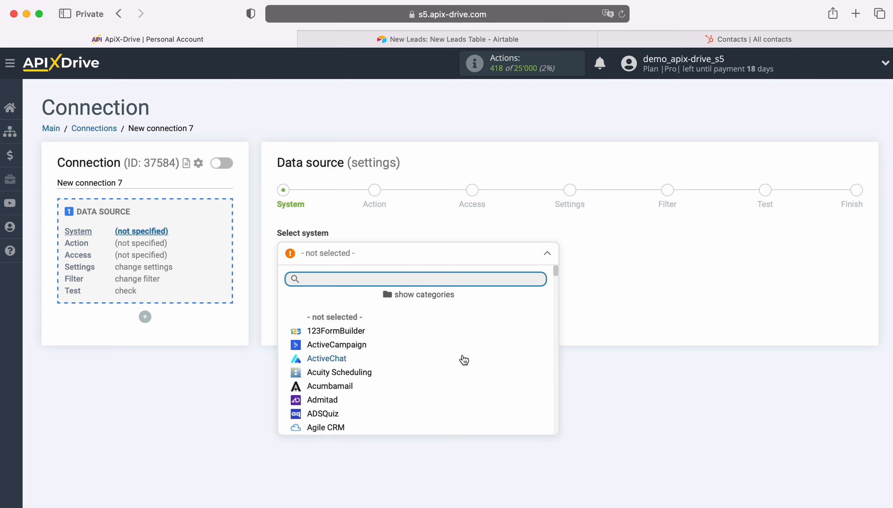
scroll(463, 360, "down", 3)
left_click(355, 358)
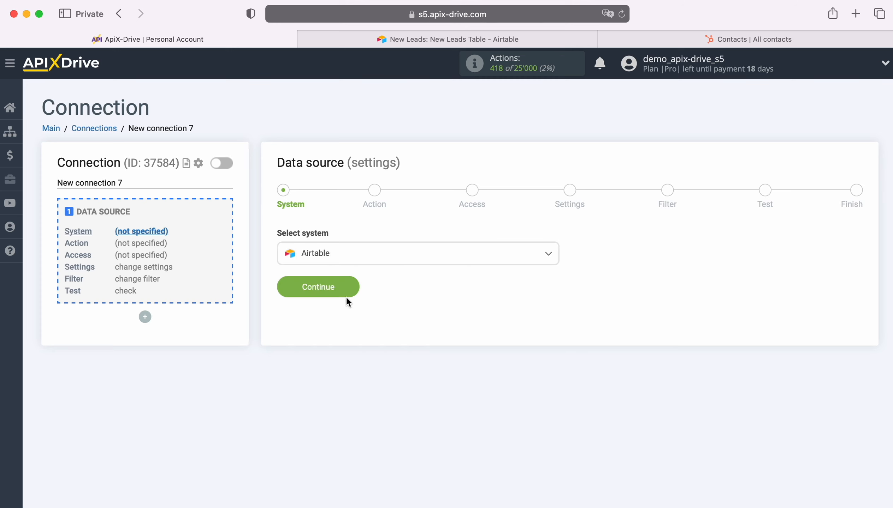
left_click(350, 282)
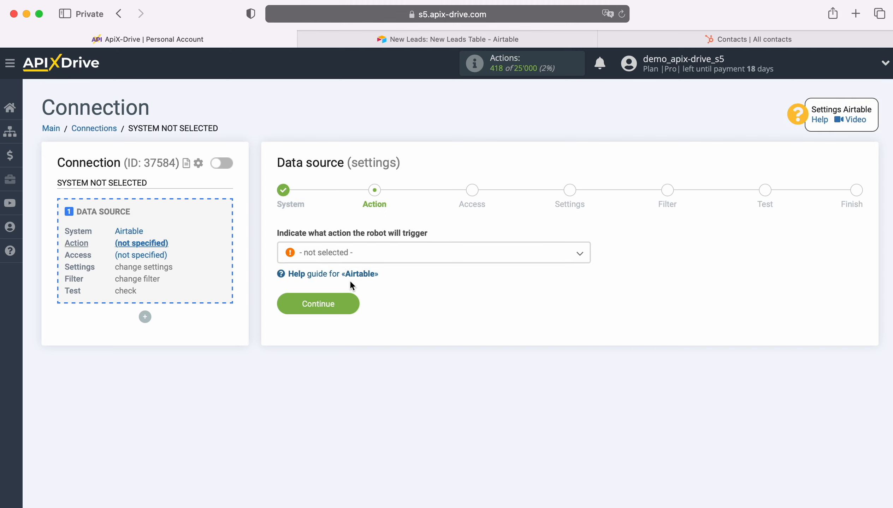
Set the source action to Get ROWS (new) and continue.
left_click(421, 261)
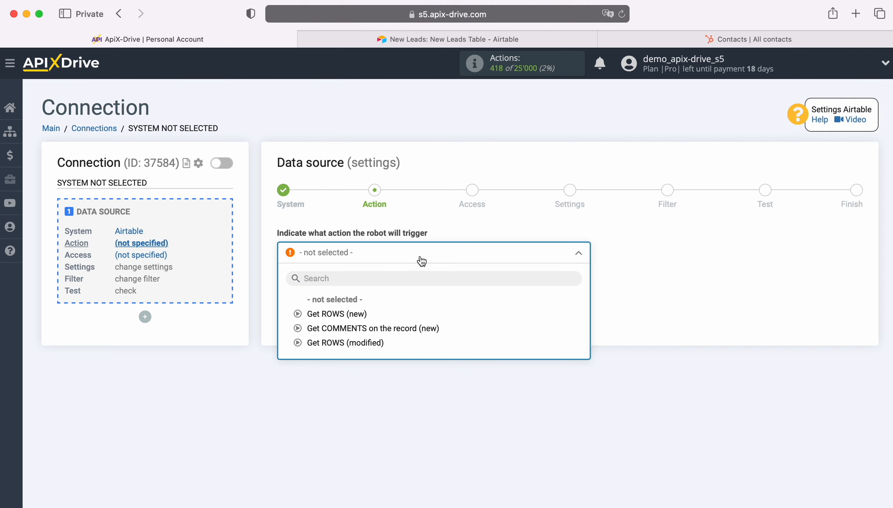
left_click(356, 313)
left_click(349, 304)
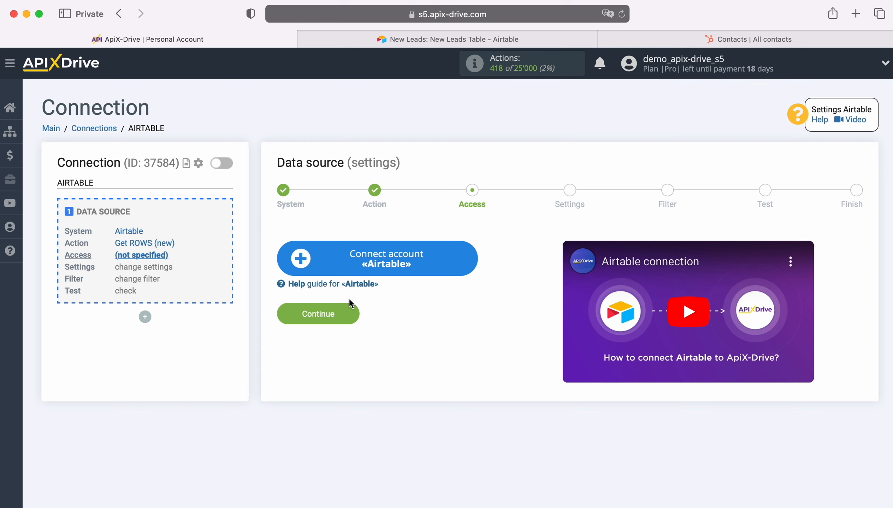
Connect an Airtable account, signing in with the saved email address and the account password.
left_click(467, 259)
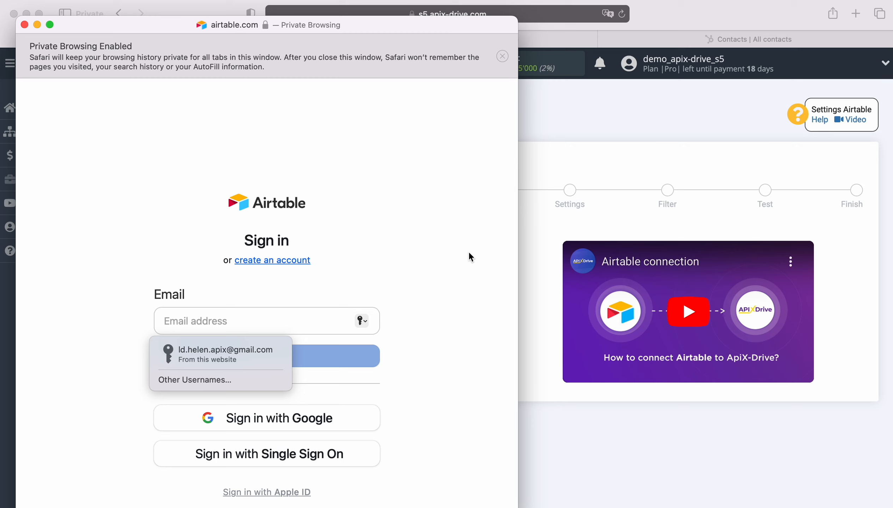
left_click(221, 354)
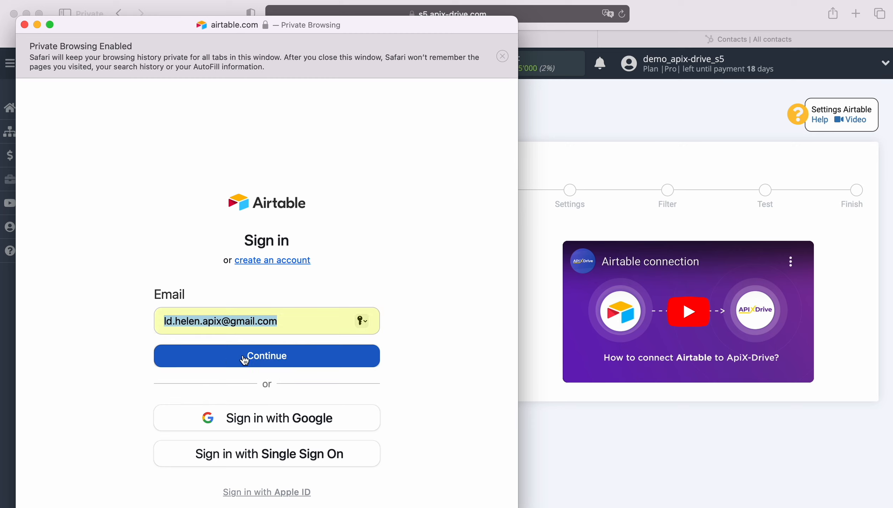
left_click(257, 357)
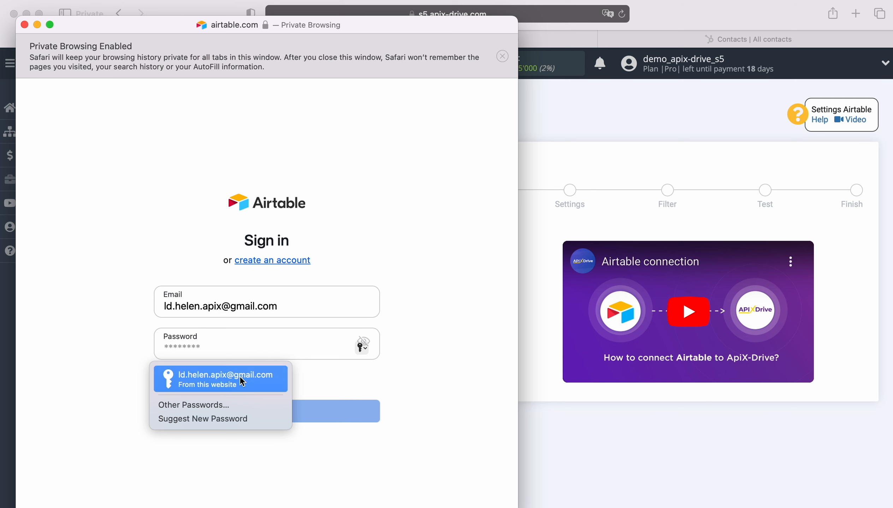
left_click(239, 376)
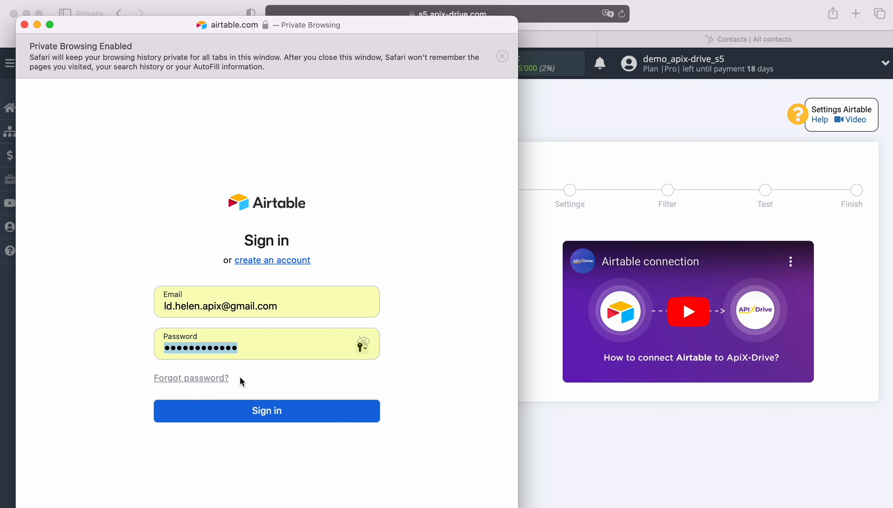
left_click(262, 416)
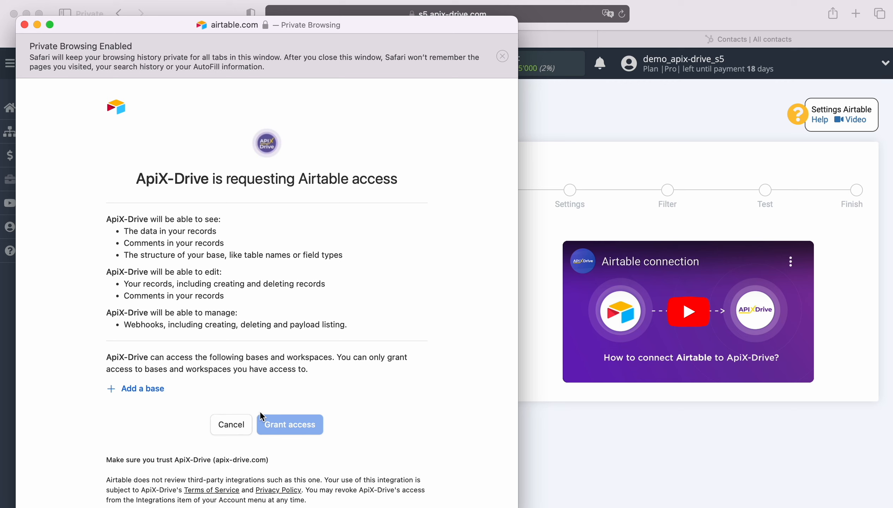
Add the New Leads and New Orders bases to the access request and grant access.
left_click(136, 390)
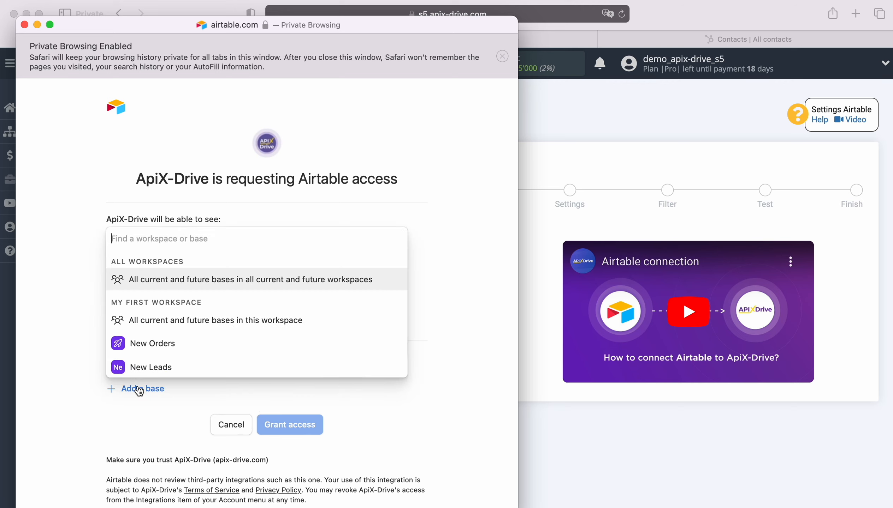
left_click(150, 366)
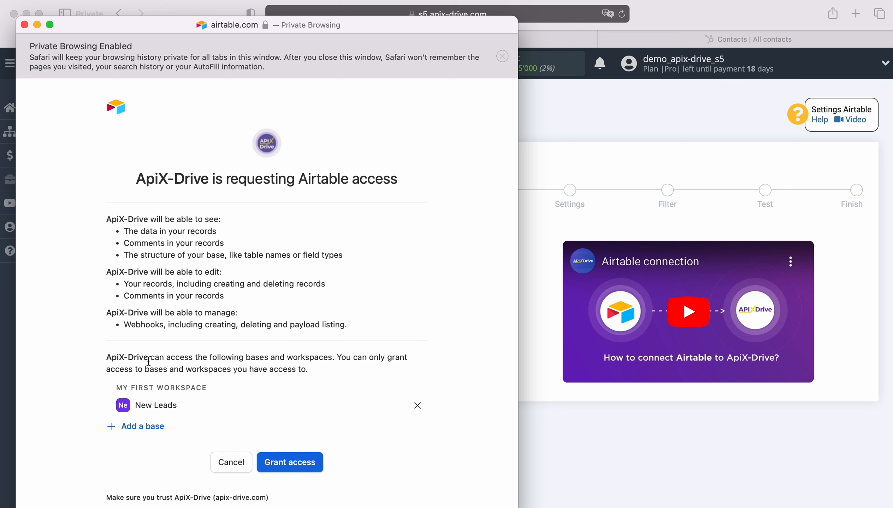
left_click(151, 426)
left_click(124, 410)
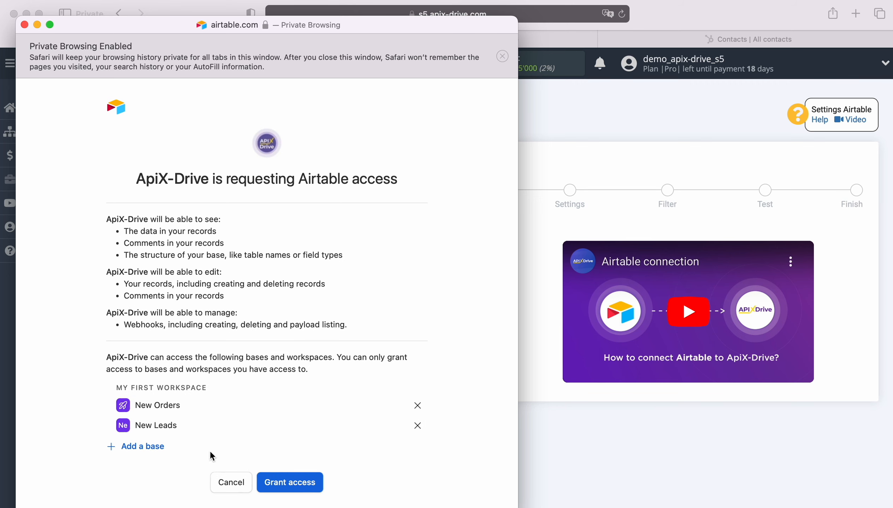
left_click(287, 484)
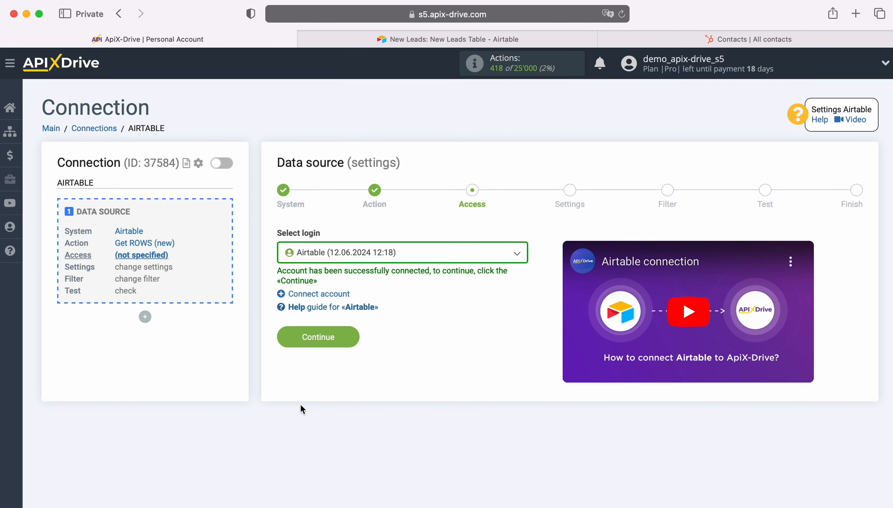
Select the newly connected Airtable login and continue.
left_click(414, 255)
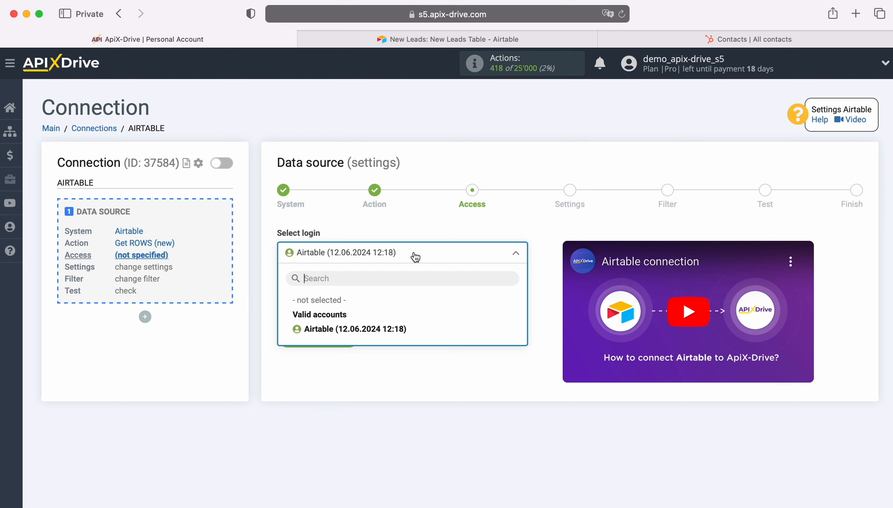
left_click(392, 329)
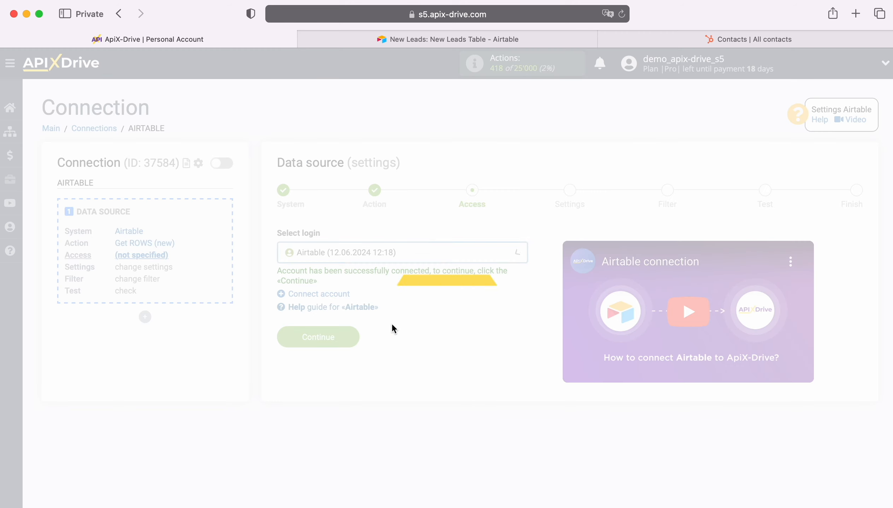
left_click(352, 333)
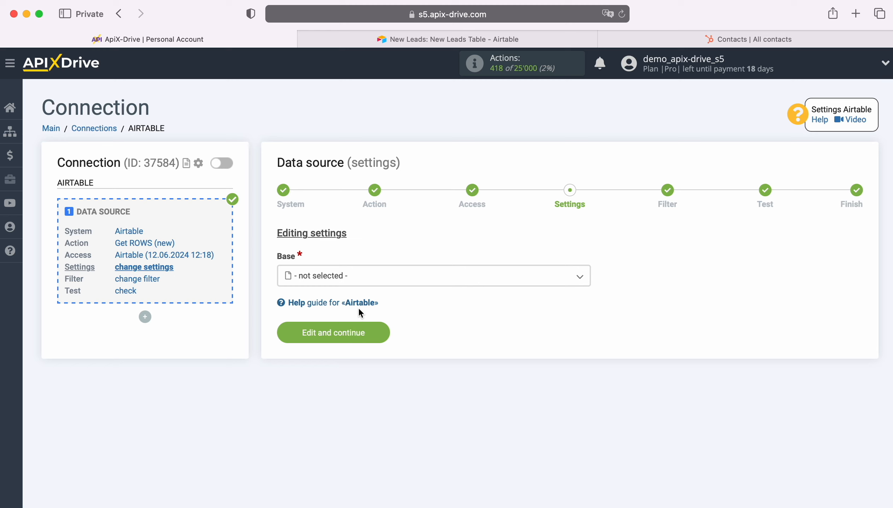
Choose the New Leads base and New Leads Table, and open the created-time column options.
left_click(360, 276)
left_click(334, 354)
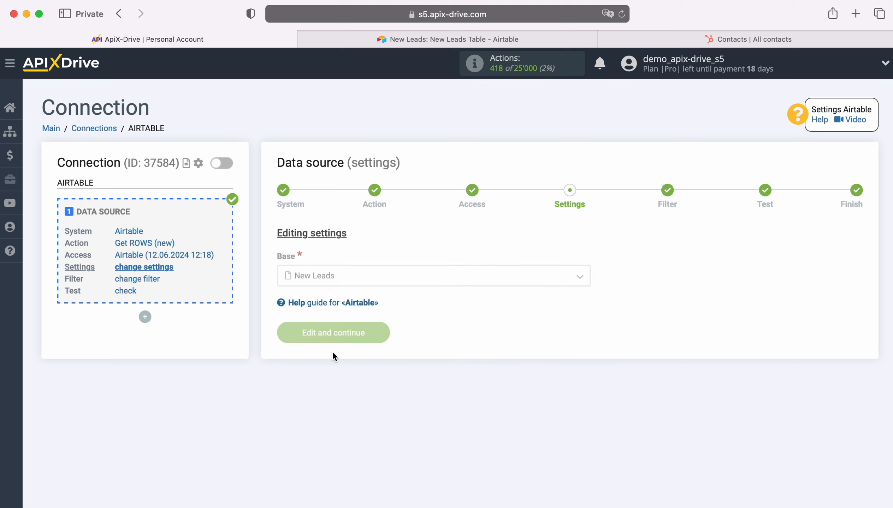
left_click(334, 338)
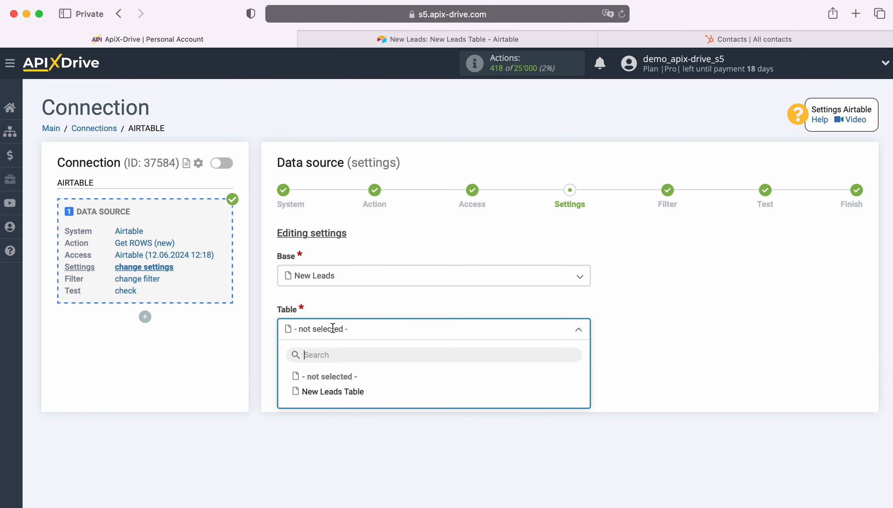
left_click(338, 393)
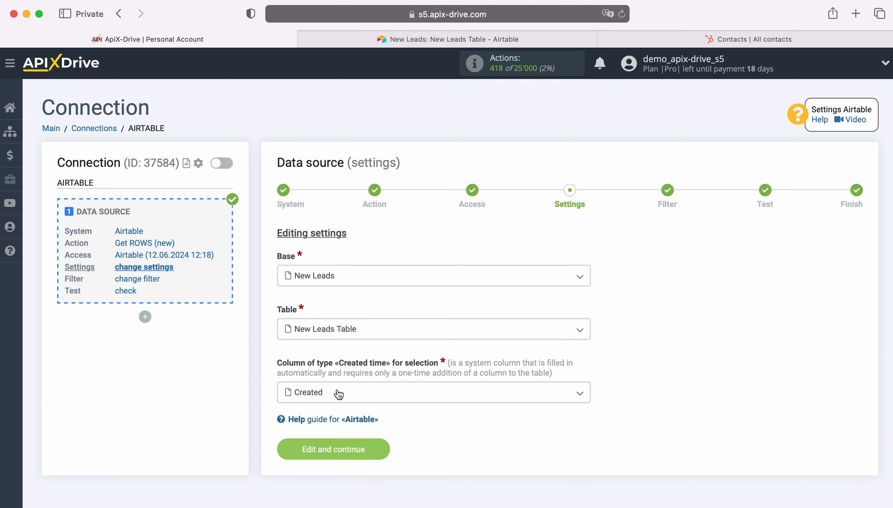
left_click(338, 392)
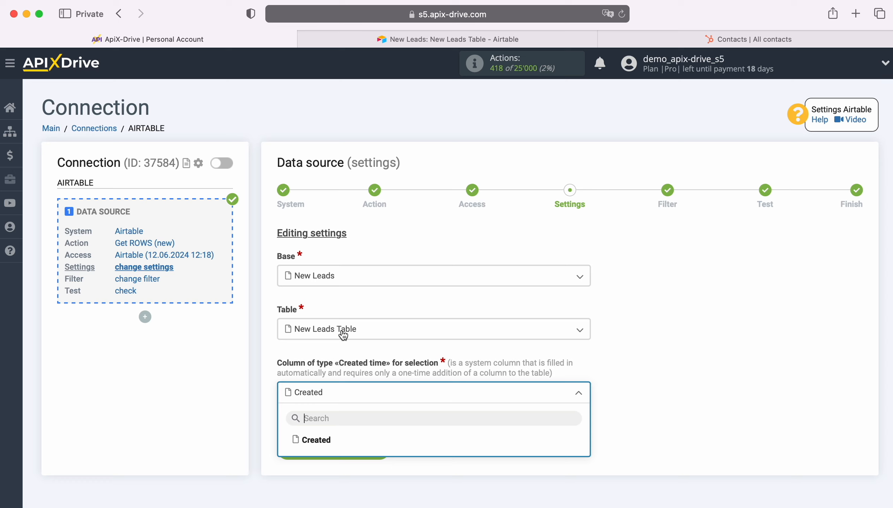
In the Airtable table, examine the Created column and the Created time field type for new fields.
left_click(384, 39)
scroll(773, 221, "right", 2)
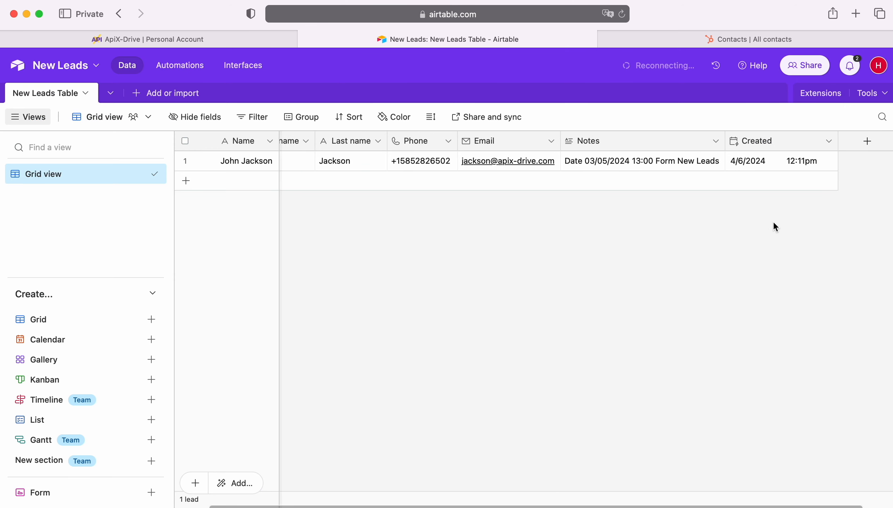
left_click(868, 143)
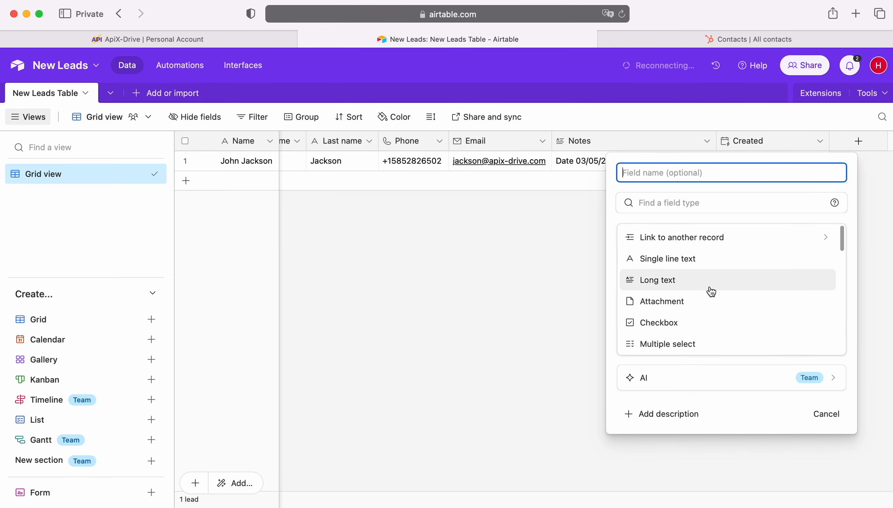
scroll(709, 293, "down", 10)
scroll(709, 296, "down", 3)
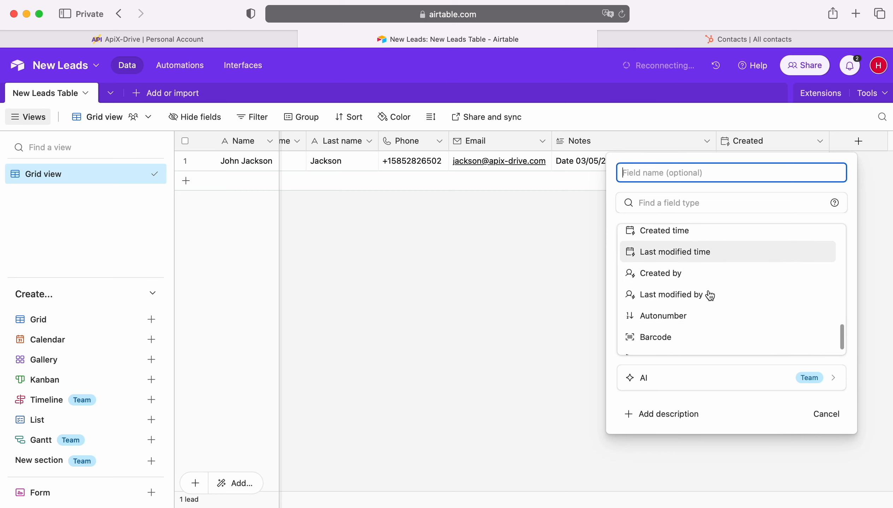
scroll(709, 296, "up", 3)
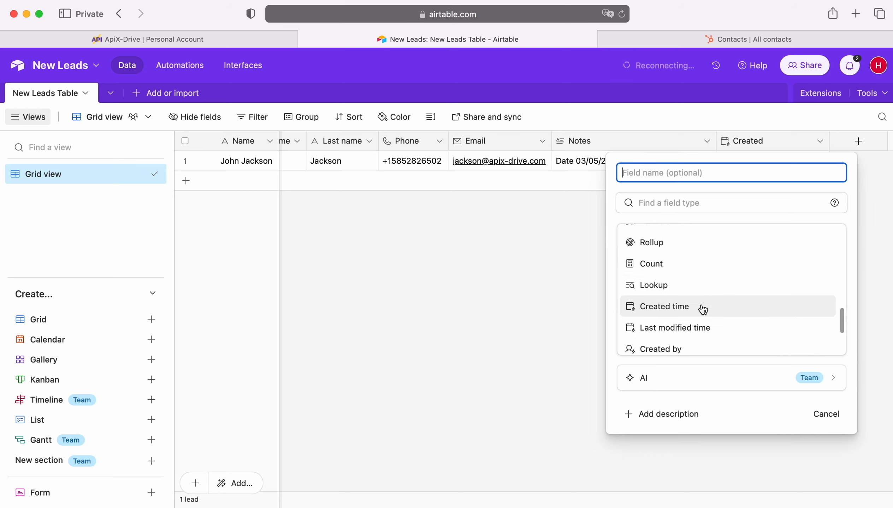
left_click(550, 303)
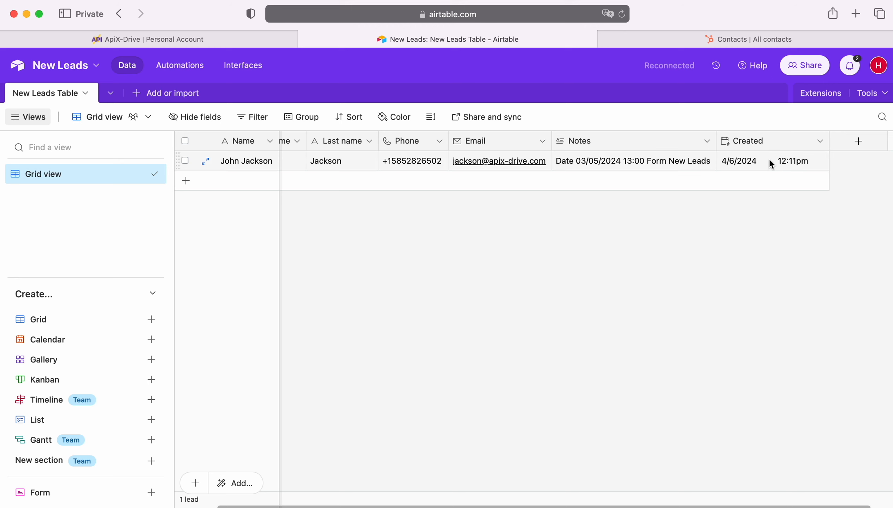
Back in the connection settings, pick Created as the created-time column and save the settings.
left_click(220, 41)
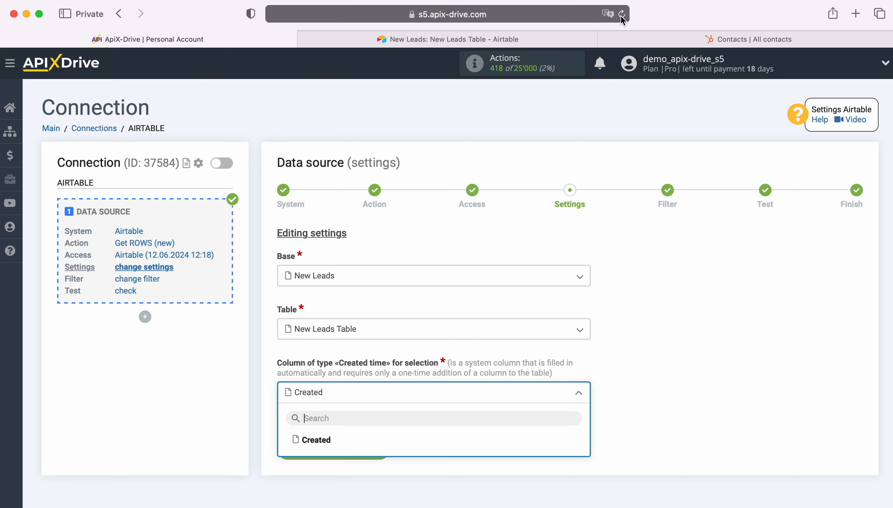
left_click(317, 442)
left_click(377, 448)
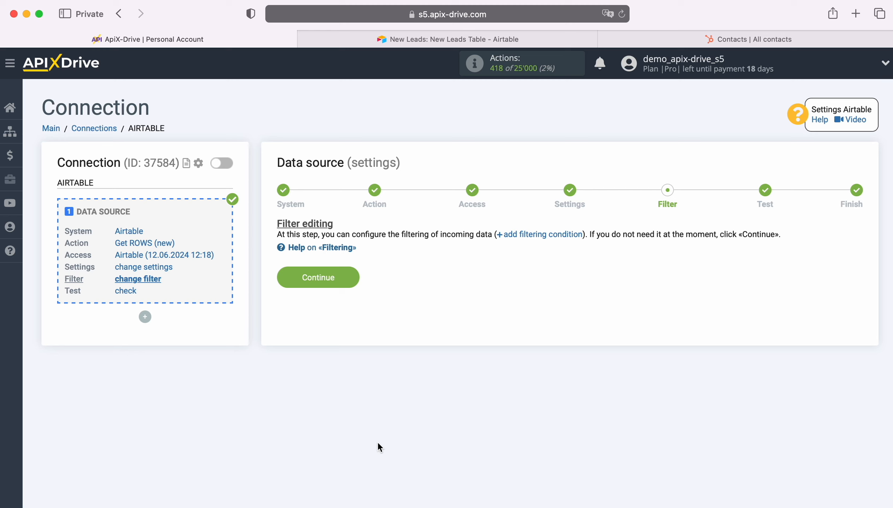
Continue past the filter and test stages without changes and start configuring the data destination.
left_click(349, 276)
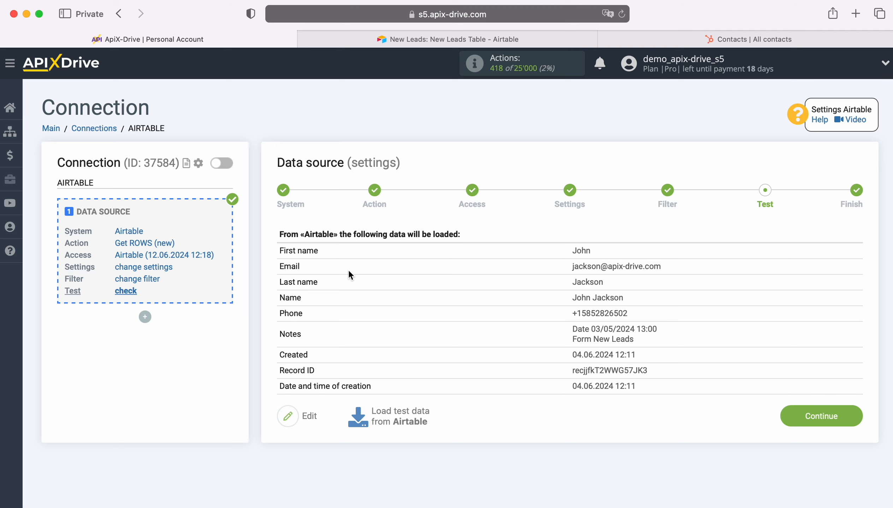
left_click(852, 414)
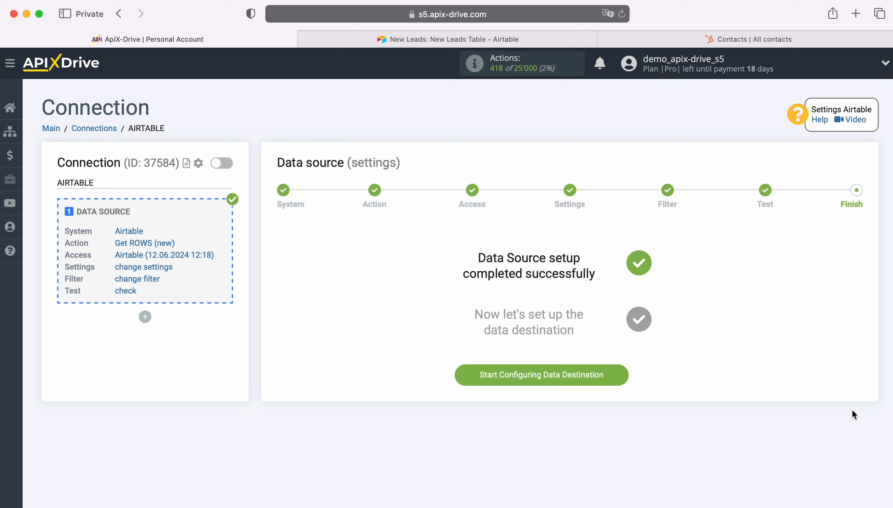
left_click(623, 375)
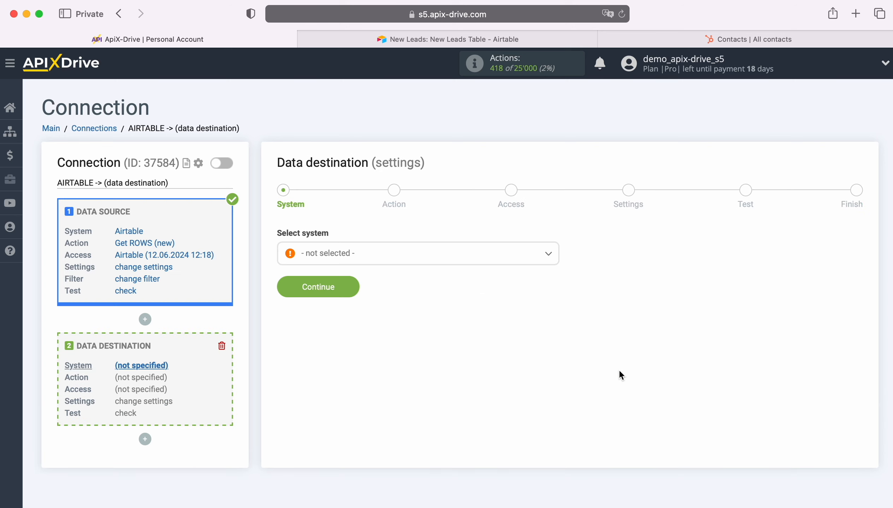
Choose HubSpot as the data destination system and continue.
left_click(455, 260)
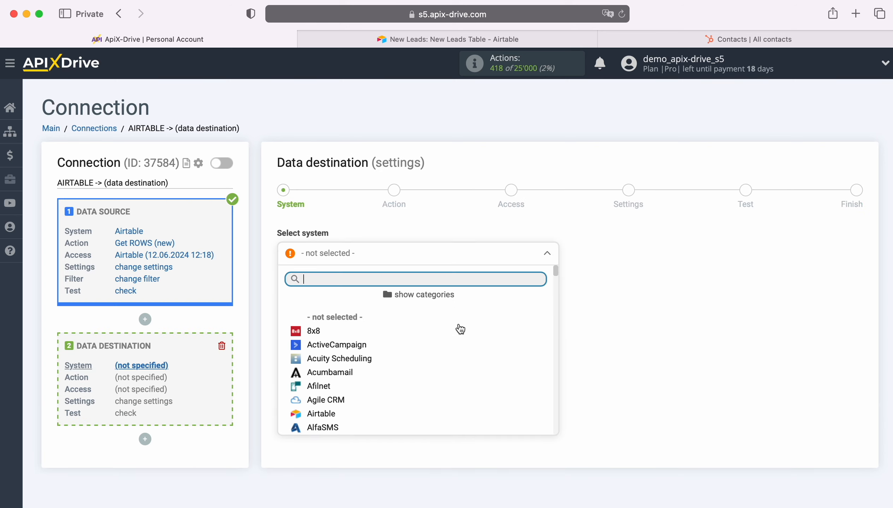
scroll(482, 353, "down", 10)
scroll(485, 352, "down", 15)
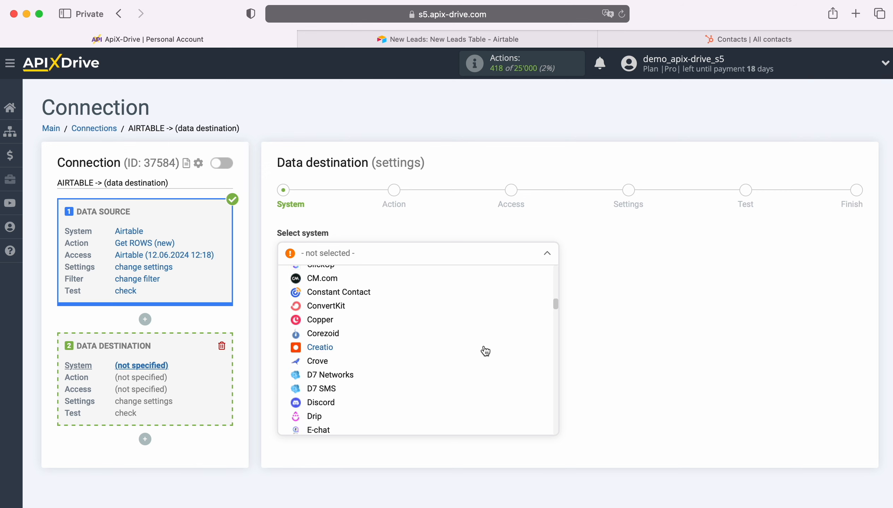
scroll(483, 350, "down", 5)
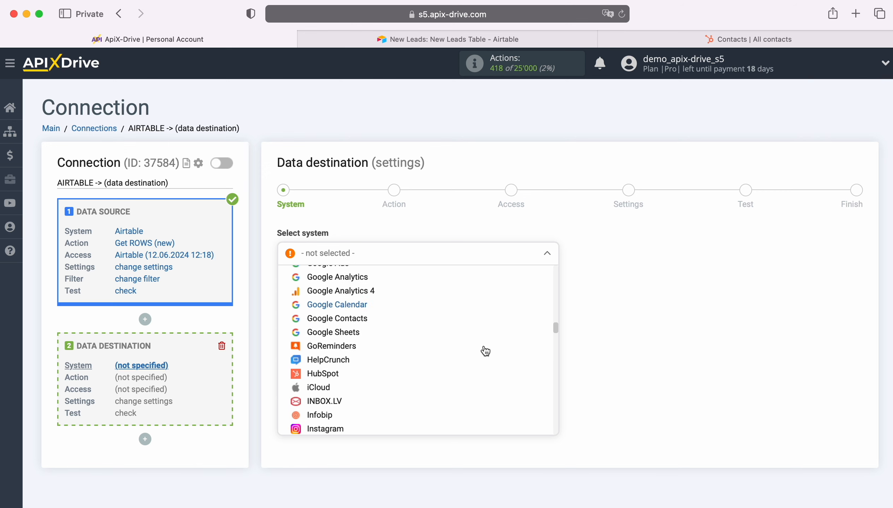
left_click(392, 313)
left_click(345, 283)
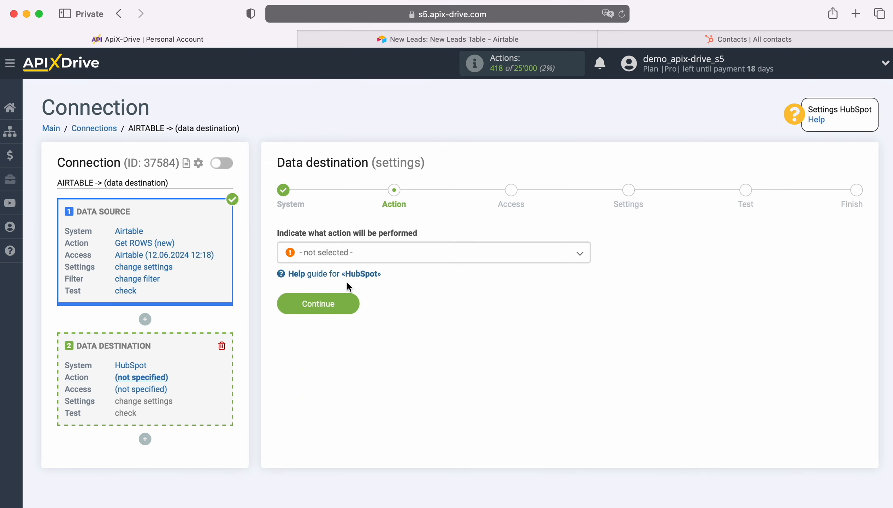
Set the destination action to Create CONTACT and continue.
left_click(396, 261)
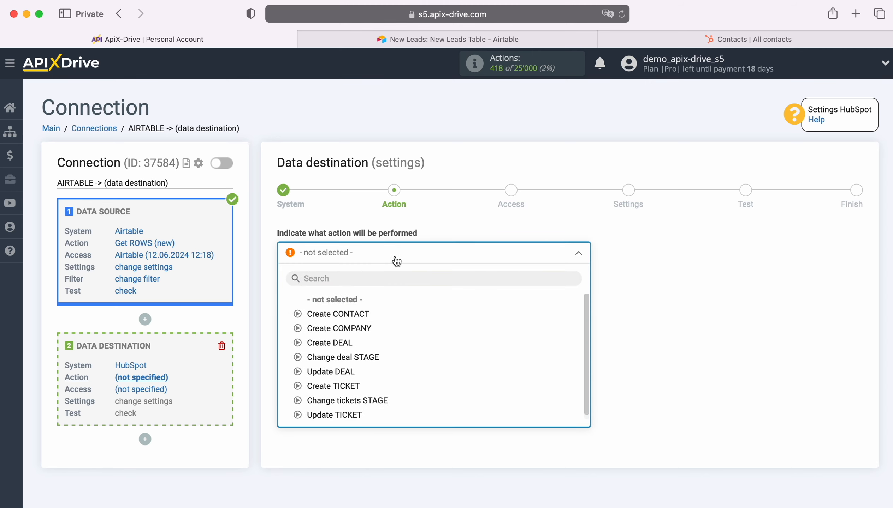
left_click(362, 315)
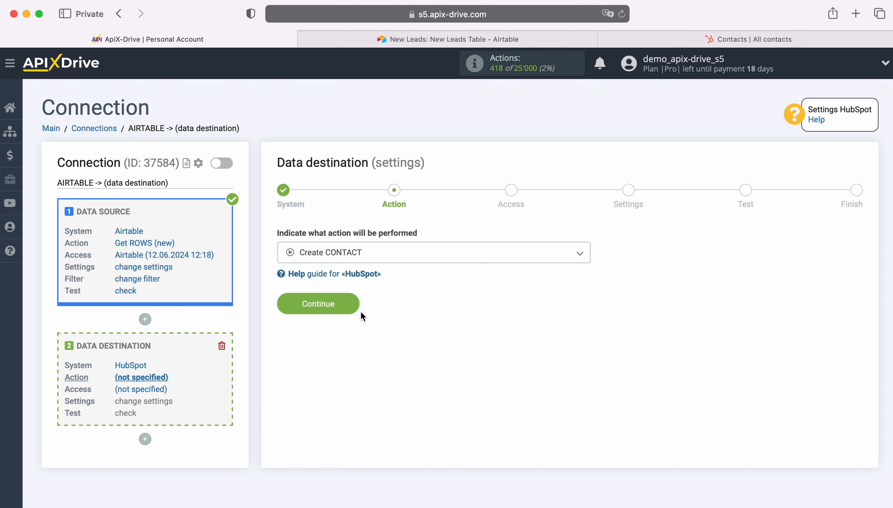
left_click(354, 305)
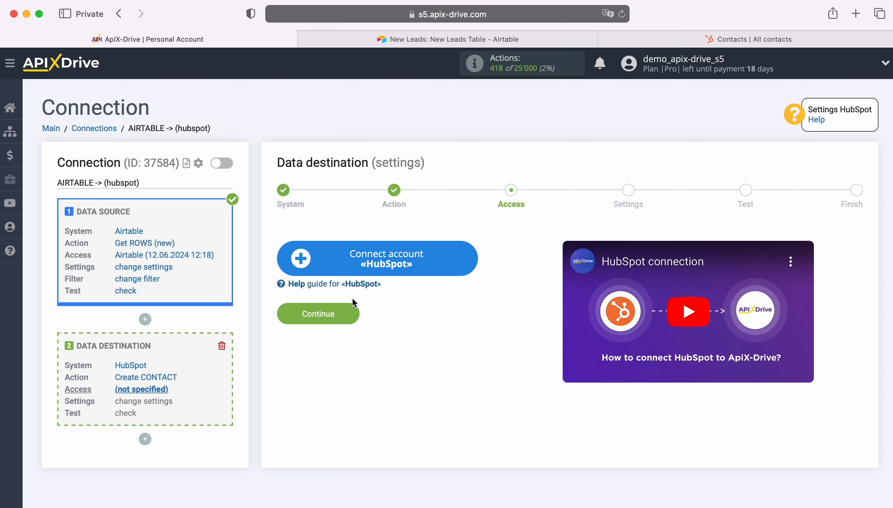
Start connecting a HubSpot account and log in to HubSpot with the saved account credentials.
left_click(466, 260)
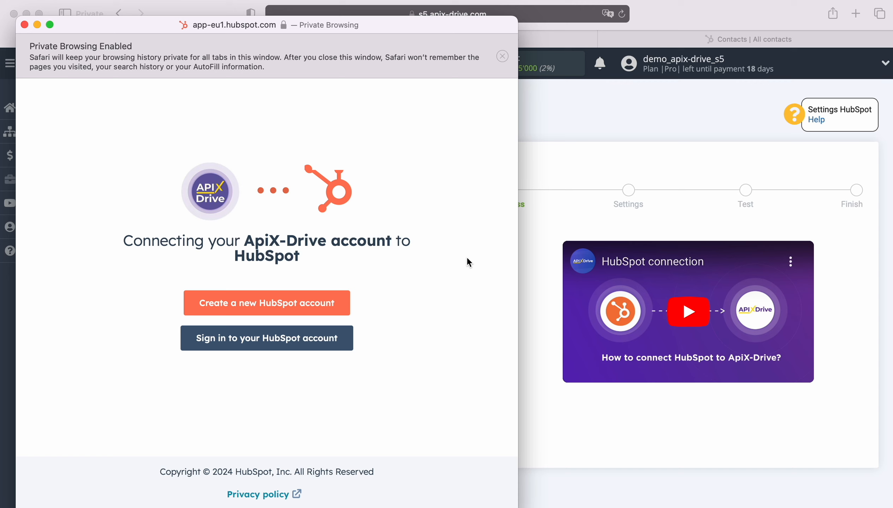
left_click(321, 338)
left_click(211, 226)
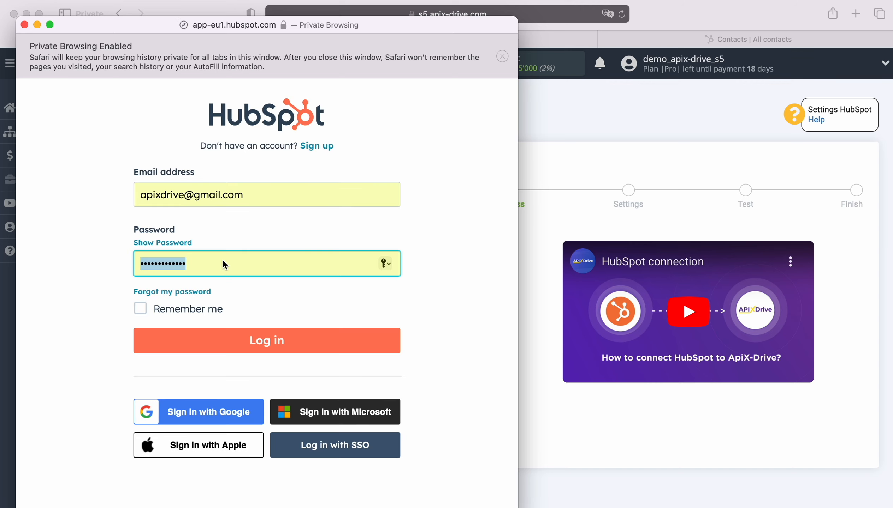
left_click(268, 348)
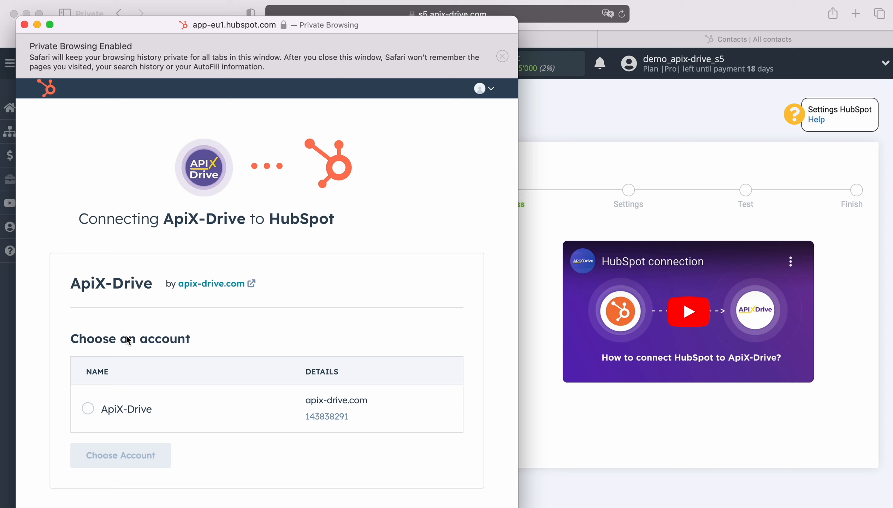
Choose the ApiX-Drive HubSpot account to authorize, then close the authorization window.
left_click(100, 410)
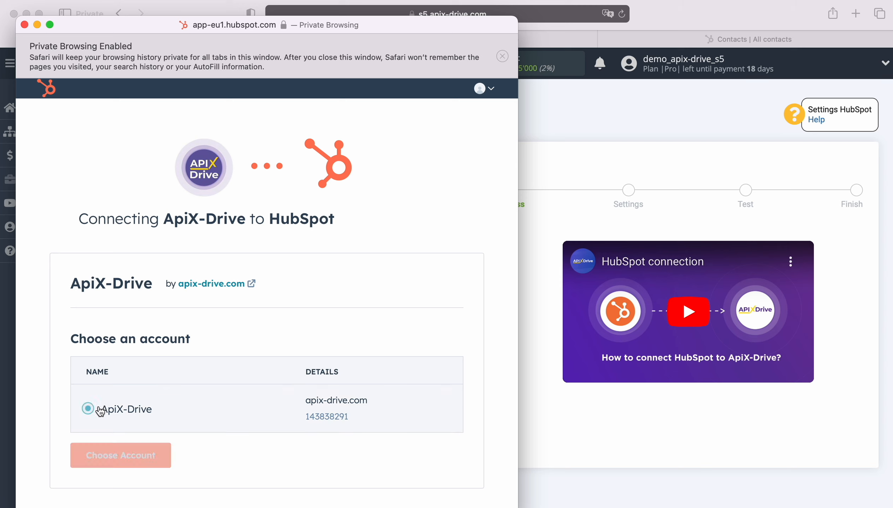
left_click(122, 455)
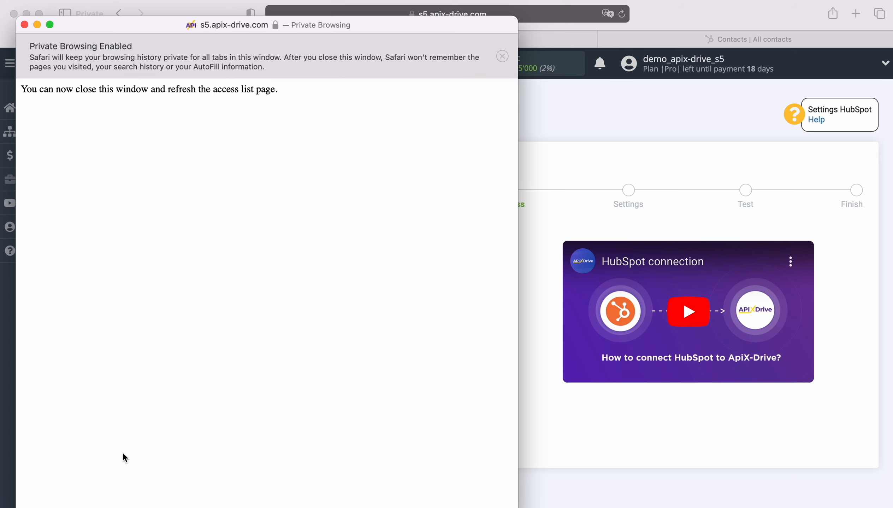
left_click(25, 25)
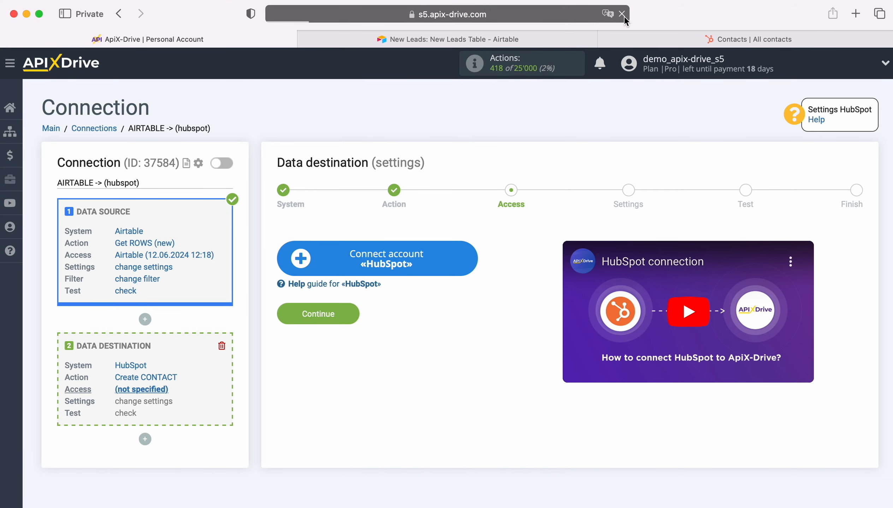
Select the connected HubSpot Hub login for access and continue to the settings.
left_click(427, 255)
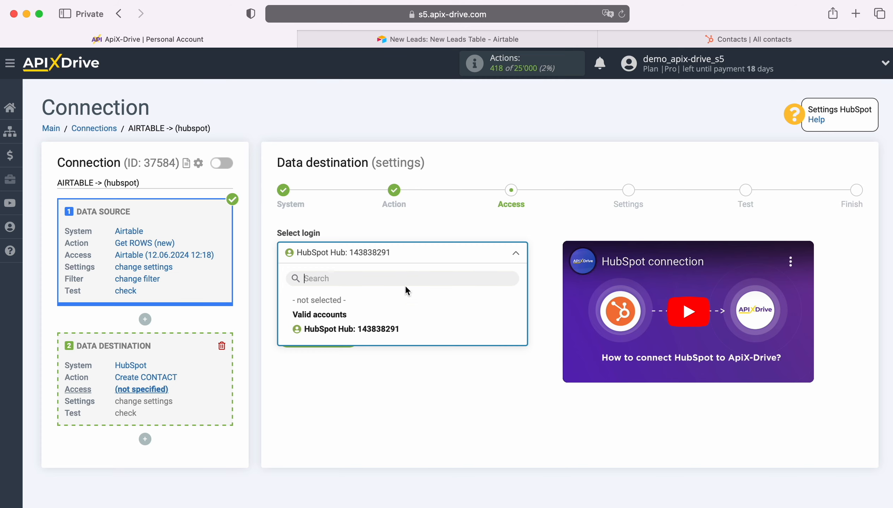
left_click(375, 331)
left_click(352, 334)
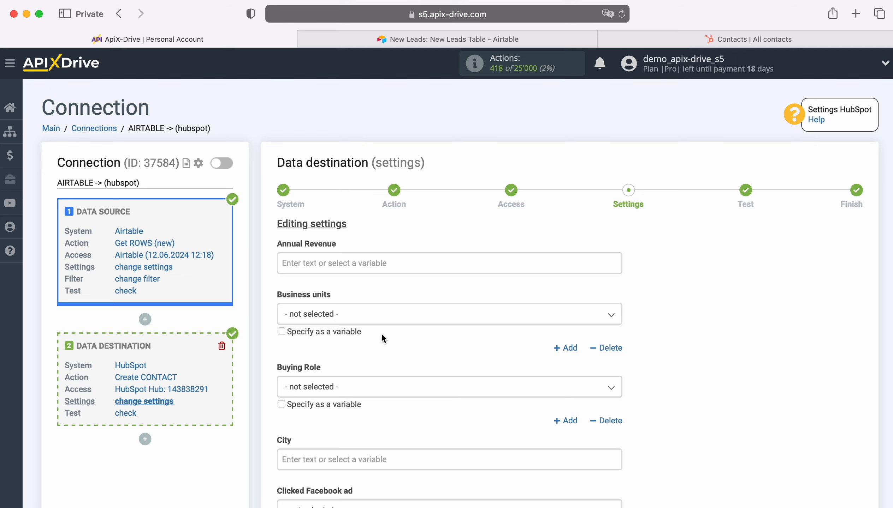
Map the Email field to the Airtable Email variable from the data source.
scroll(437, 326, "down", 5)
scroll(439, 327, "down", 10)
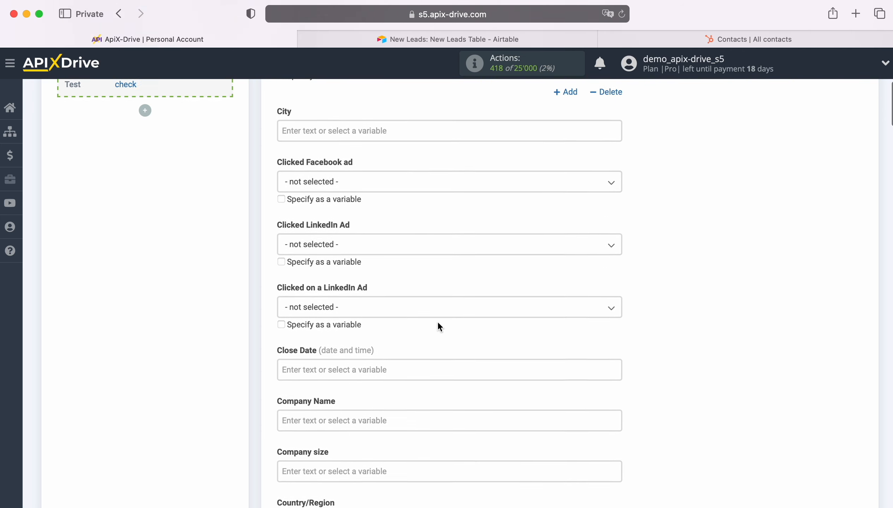
scroll(438, 322, "down", 4)
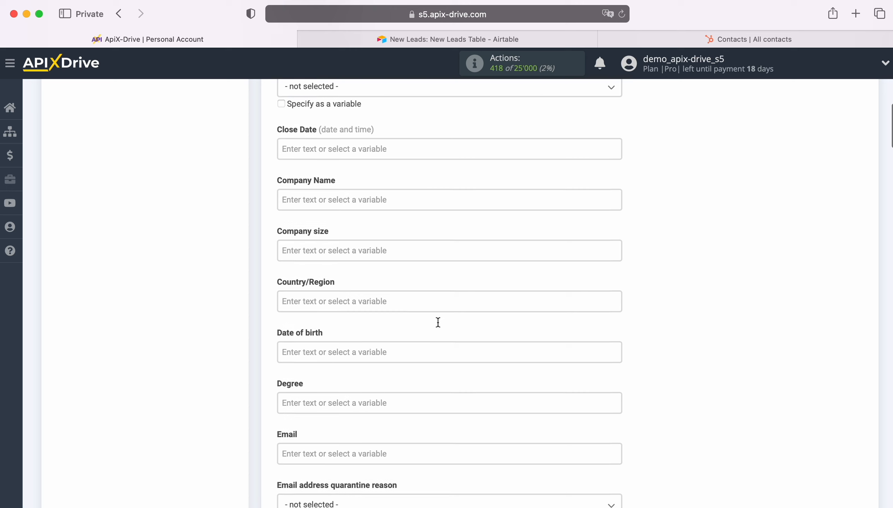
scroll(438, 322, "down", 3)
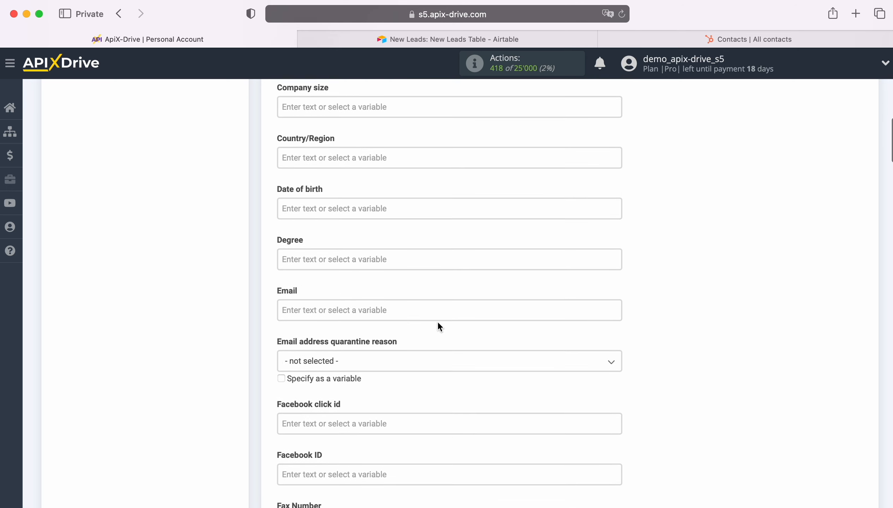
left_click(406, 311)
scroll(472, 316, "down", 7)
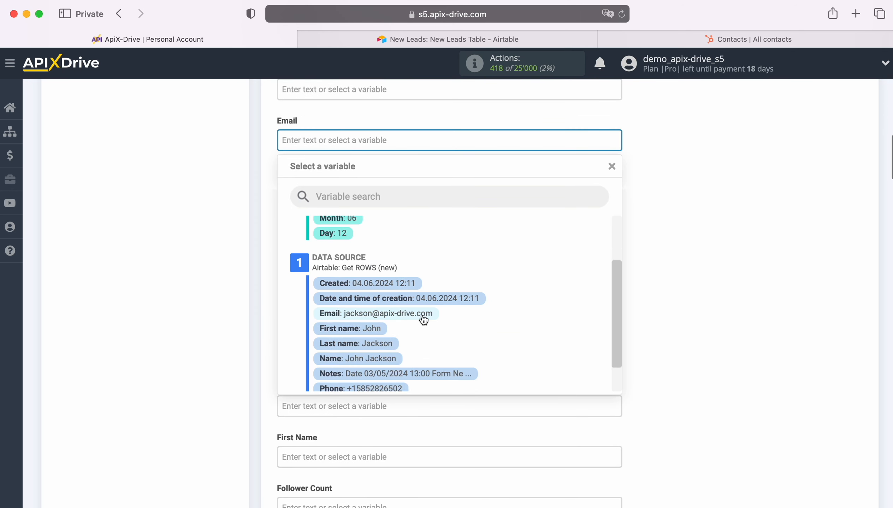
left_click(423, 316)
Map the First Name field to the Airtable First name variable.
scroll(425, 313, "down", 2)
scroll(428, 309, "down", 4)
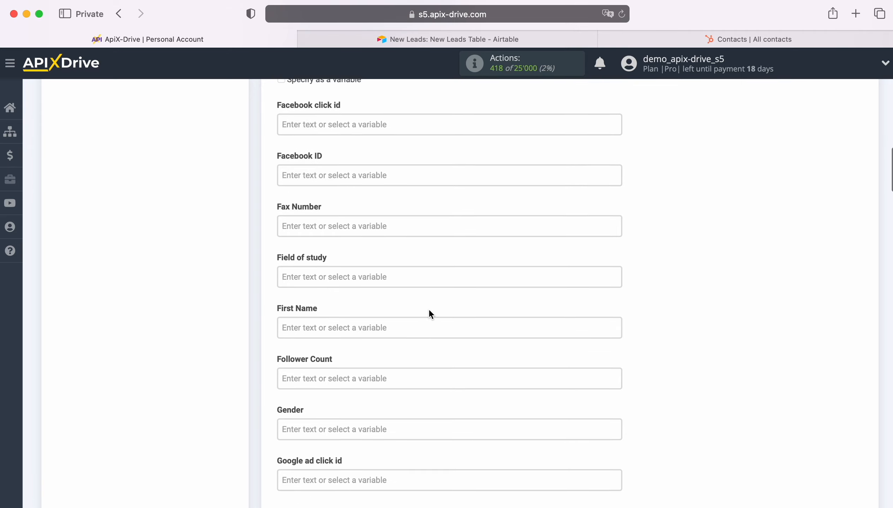
scroll(513, 304, "down", 5)
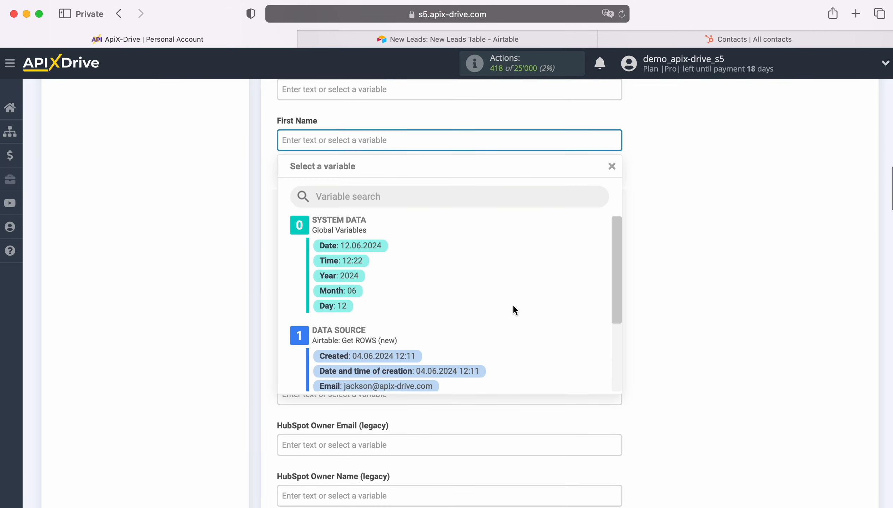
left_click(375, 318)
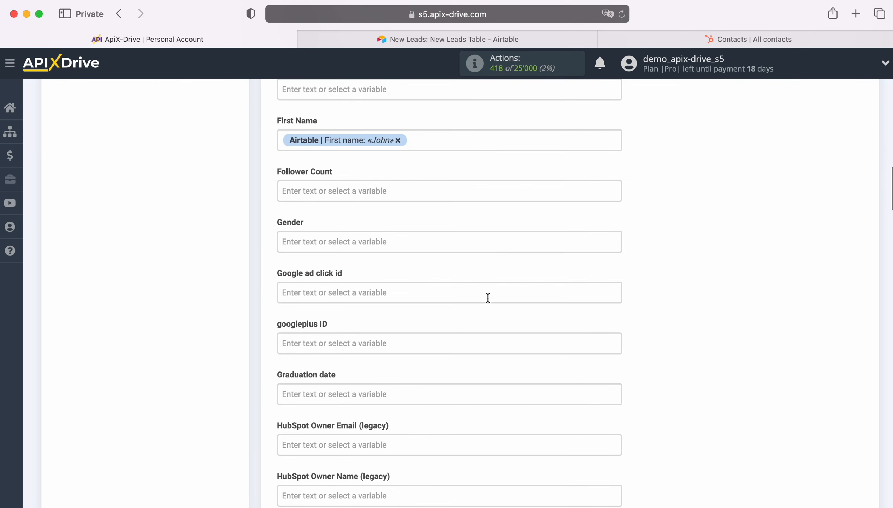
Map the Last Name field to the Airtable Last name variable.
scroll(488, 298, "down", 6)
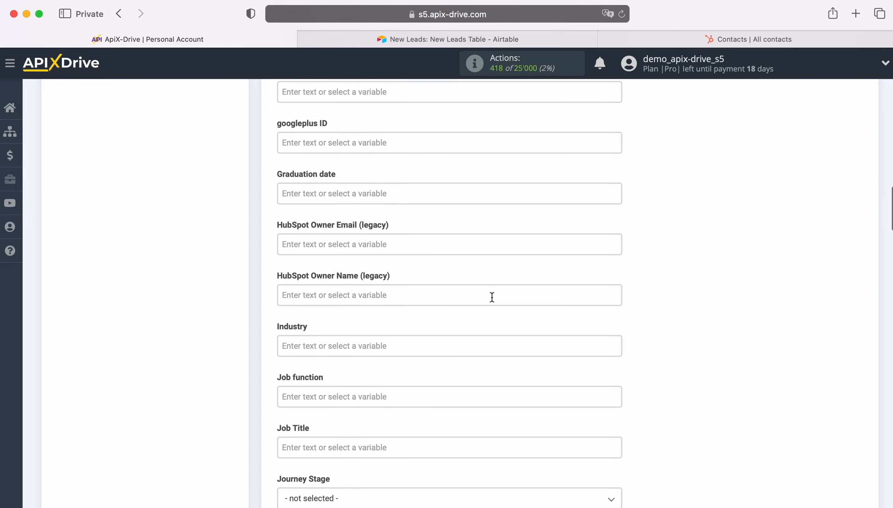
scroll(492, 298, "down", 6)
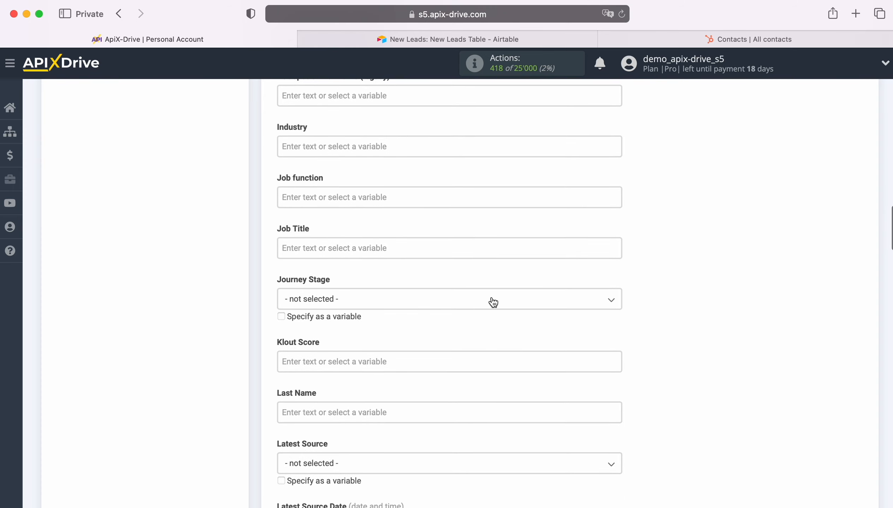
scroll(493, 302, "down", 3)
left_click(419, 317)
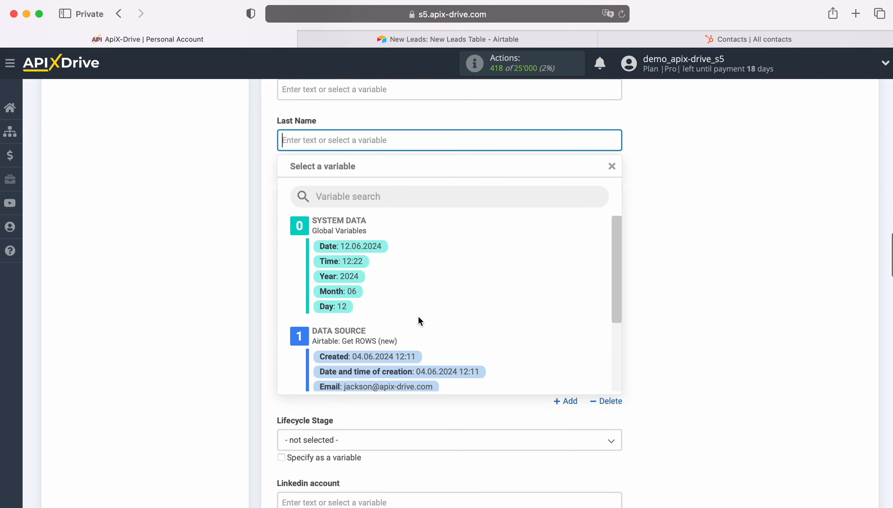
scroll(522, 315, "down", 4)
left_click(358, 330)
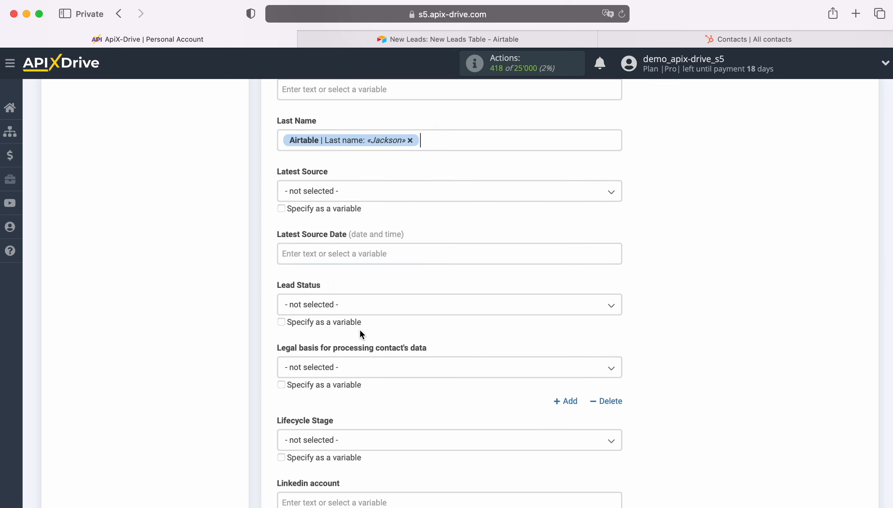
Set Latest Source to Organic Search and Lead Status to New.
left_click(463, 199)
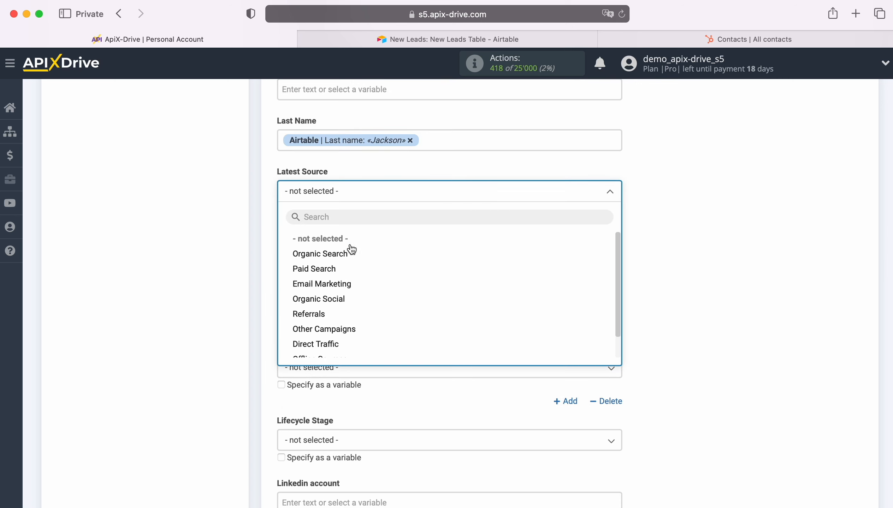
left_click(325, 255)
scroll(449, 287, "down", 2)
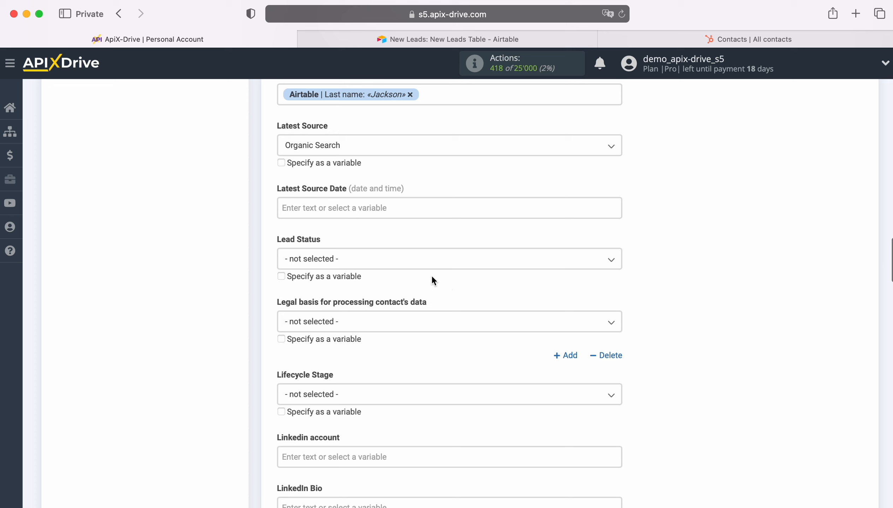
left_click(396, 263)
left_click(307, 322)
Set the Lifecycle Stage to Lead.
scroll(481, 292, "down", 4)
scroll(482, 297, "down", 2)
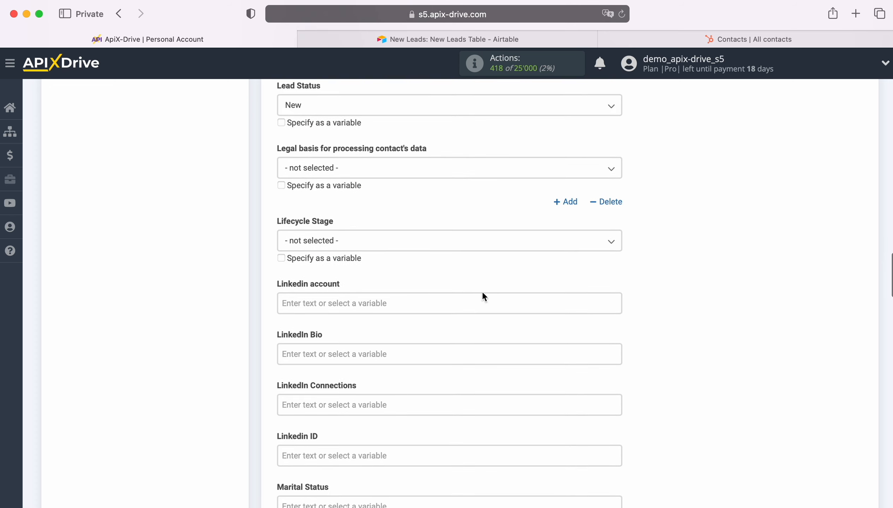
left_click(431, 242)
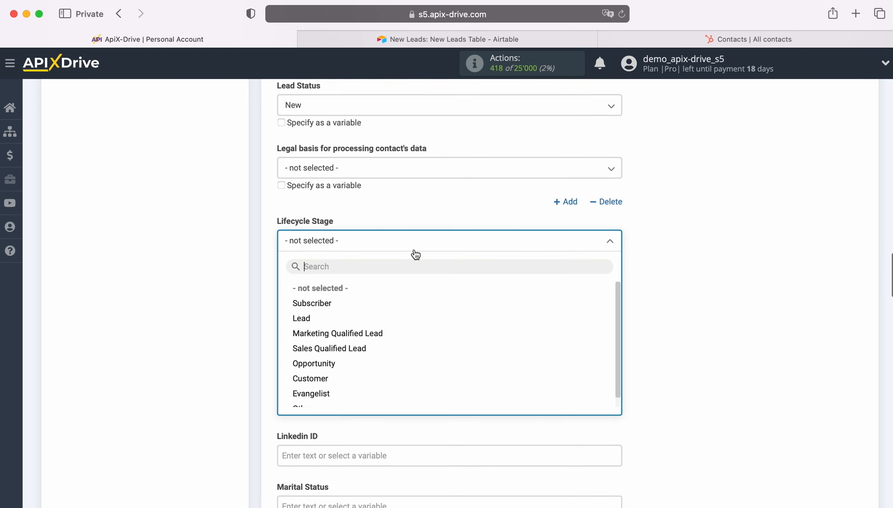
left_click(304, 316)
Map the Mobile Phone Number field to the Airtable Phone variable.
scroll(445, 310, "down", 8)
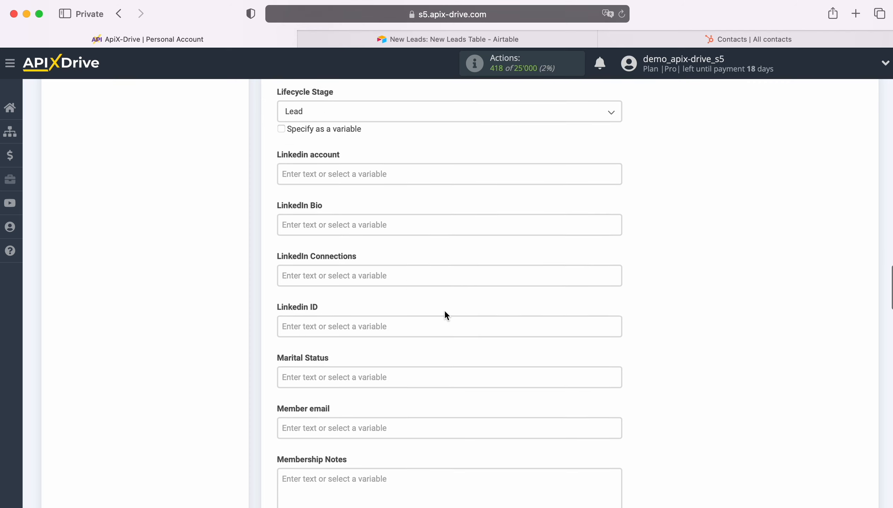
scroll(445, 311, "down", 1)
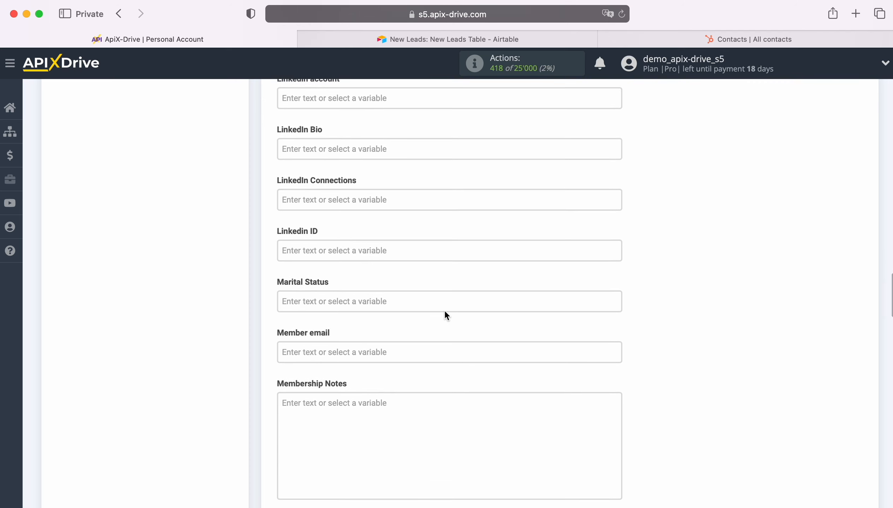
scroll(445, 312, "down", 15)
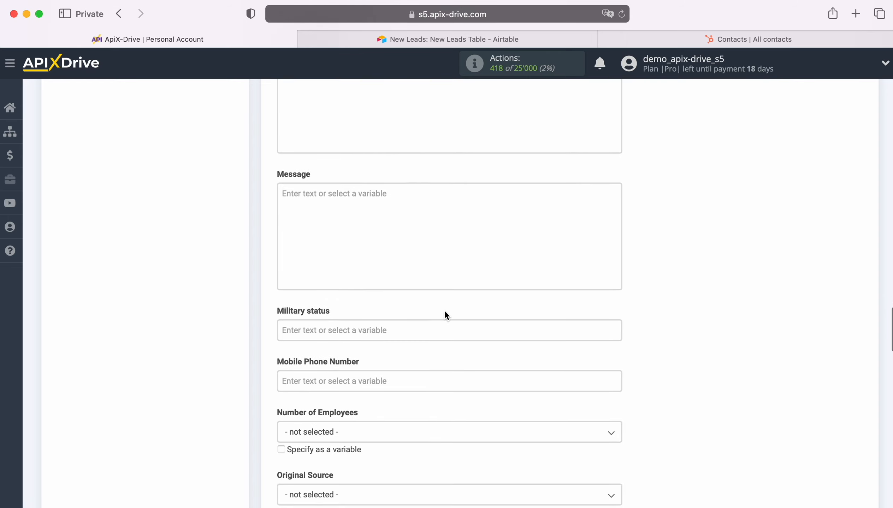
scroll(444, 310, "down", 4)
left_click(415, 298)
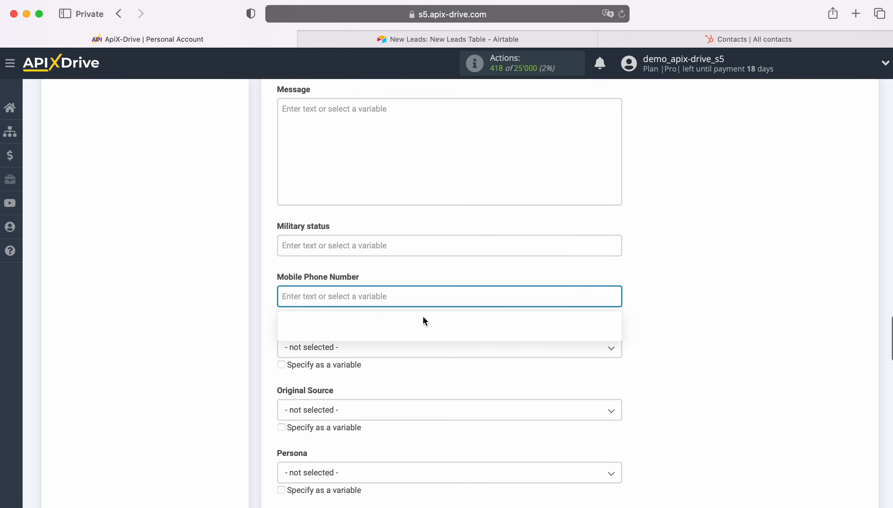
scroll(460, 323, "down", 5)
left_click(391, 359)
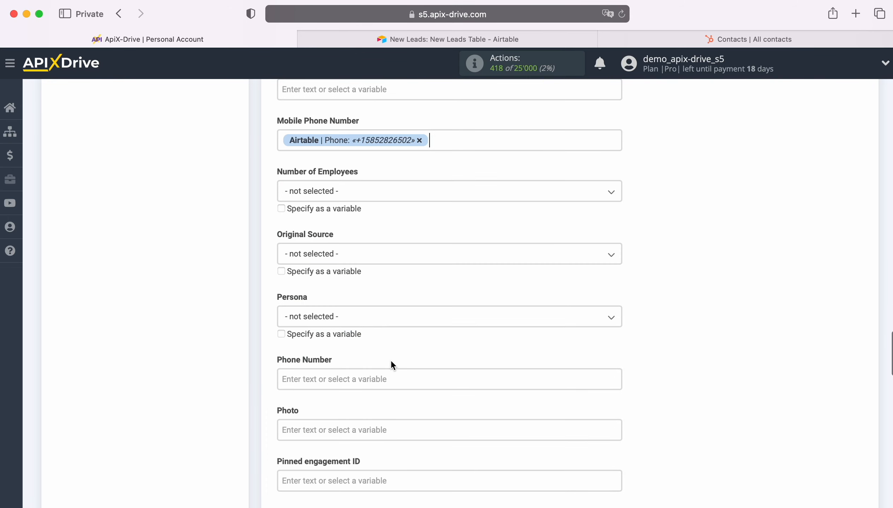
Map the Phone Number field to the Airtable Phone variable.
scroll(444, 338, "down", 7)
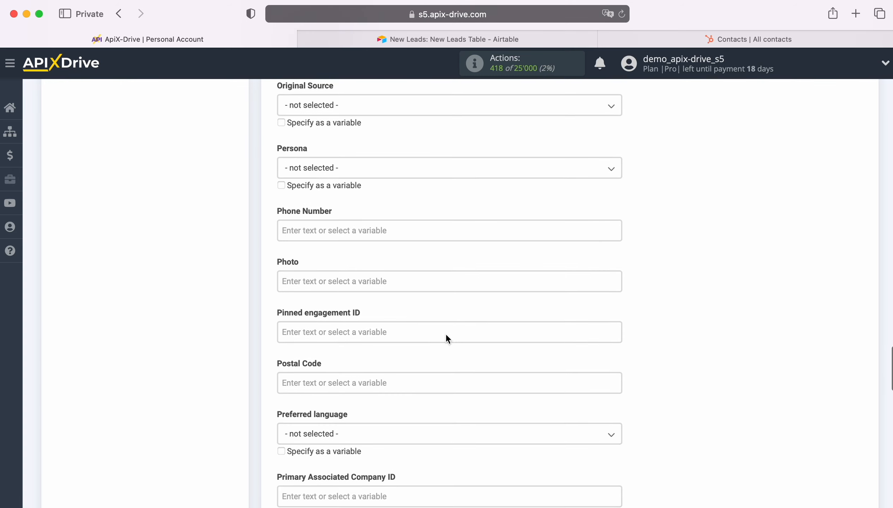
left_click(334, 215)
scroll(498, 337, "down", 5)
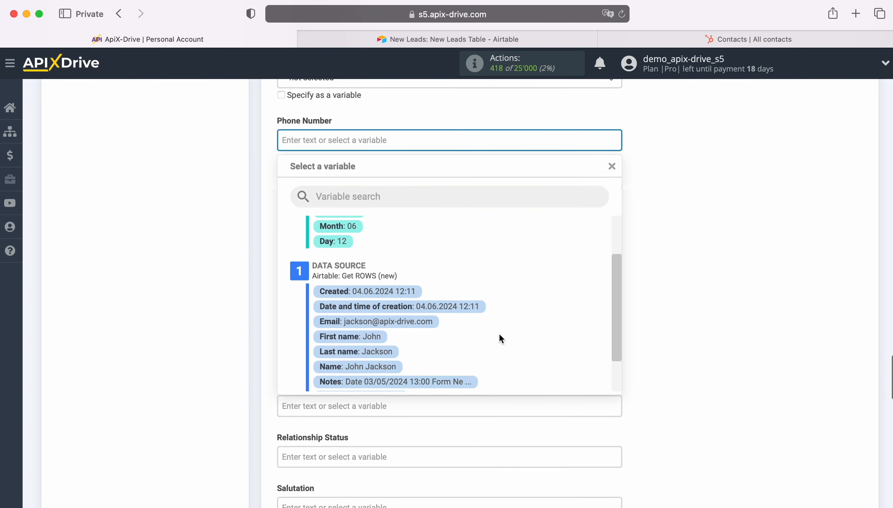
left_click(417, 370)
Set the Status field to active.
scroll(437, 344, "down", 5)
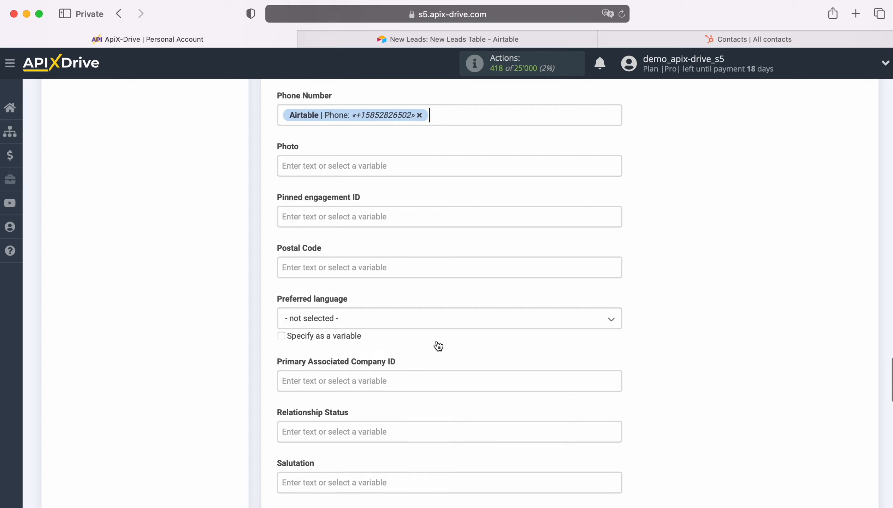
scroll(436, 341, "down", 14)
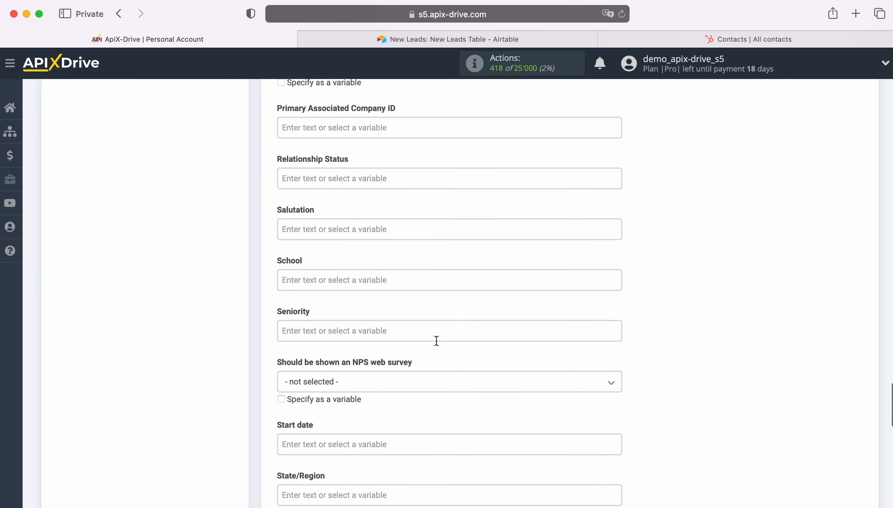
scroll(436, 340, "down", 2)
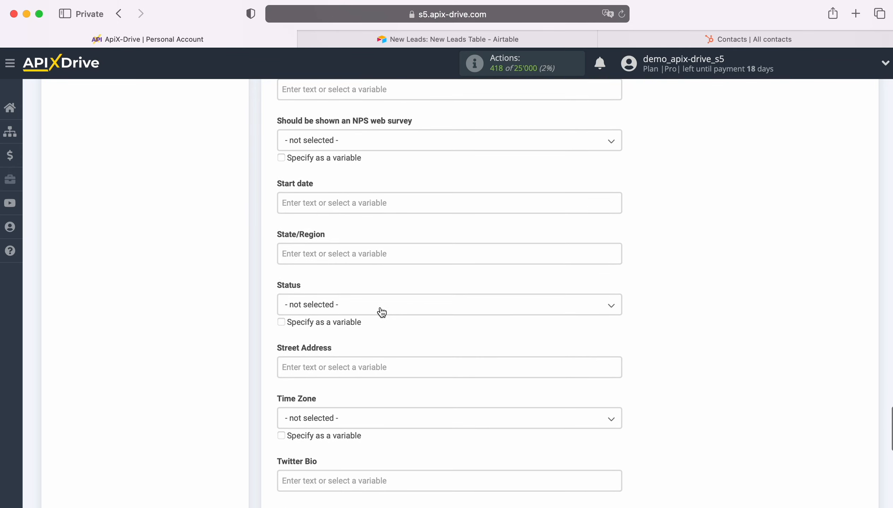
left_click(381, 311)
left_click(317, 368)
Map the Work email field to the Airtable Email variable and save the destination settings.
scroll(423, 361, "down", 6)
scroll(423, 361, "down", 11)
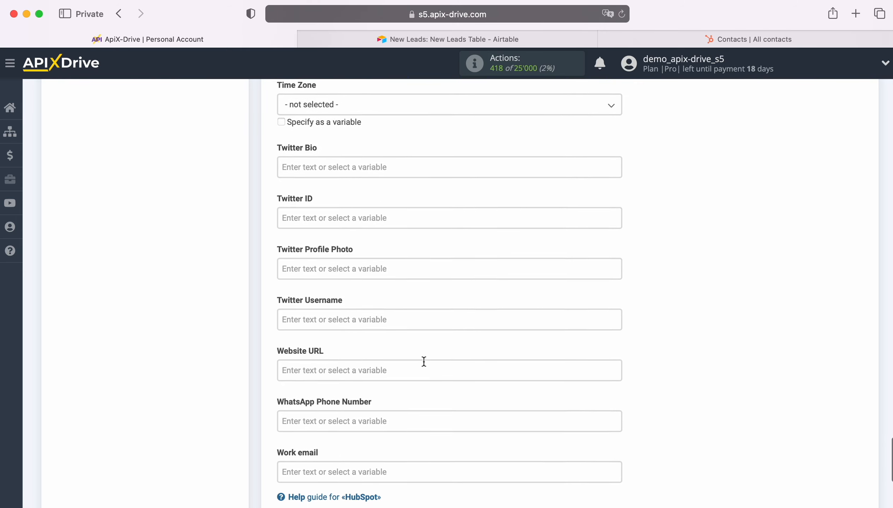
left_click(388, 325)
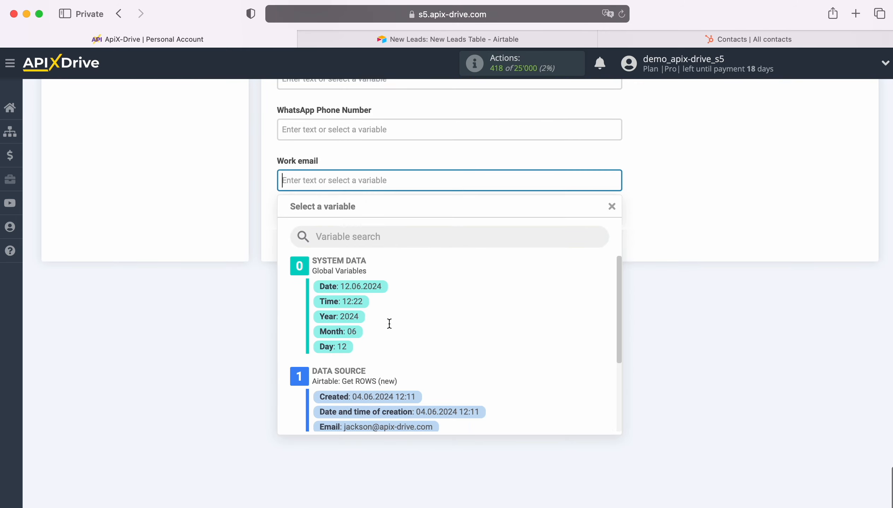
scroll(478, 349, "down", 4)
left_click(412, 362)
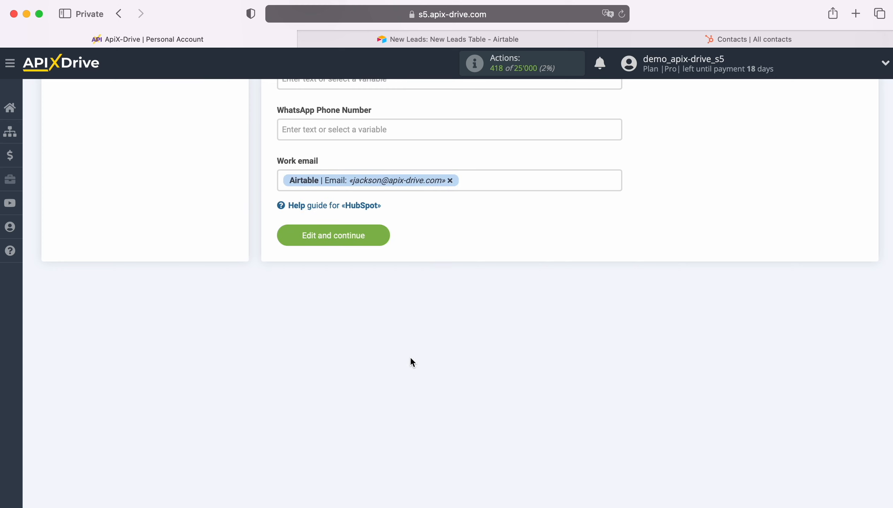
left_click(379, 244)
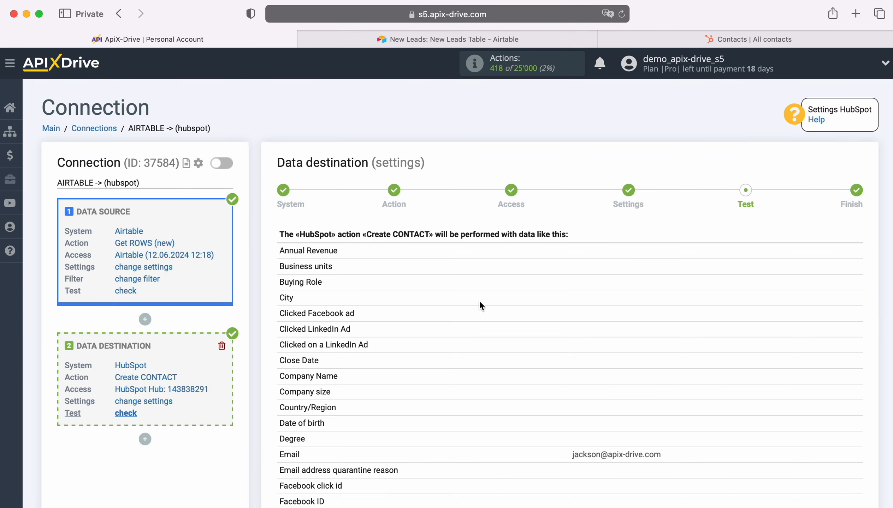
Review the contact data preview and send test data to HubSpot.
scroll(793, 355, "down", 6)
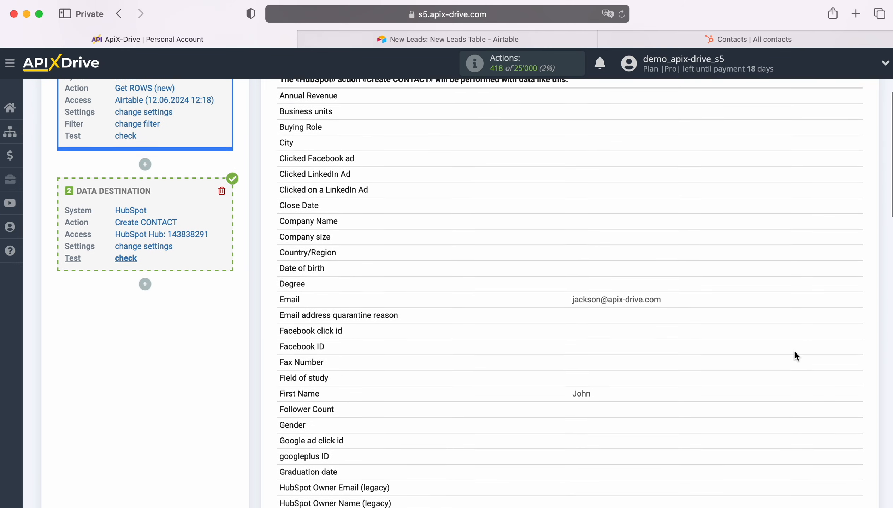
scroll(794, 352, "down", 5)
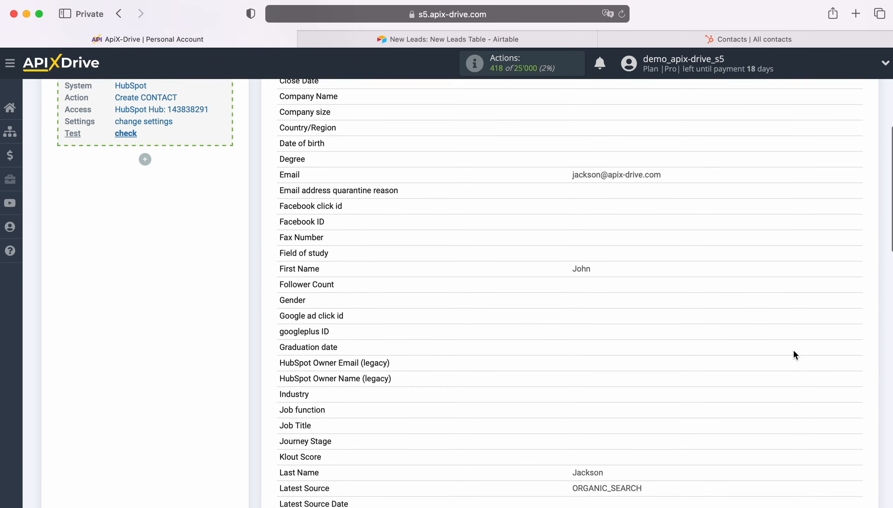
scroll(794, 352, "down", 5)
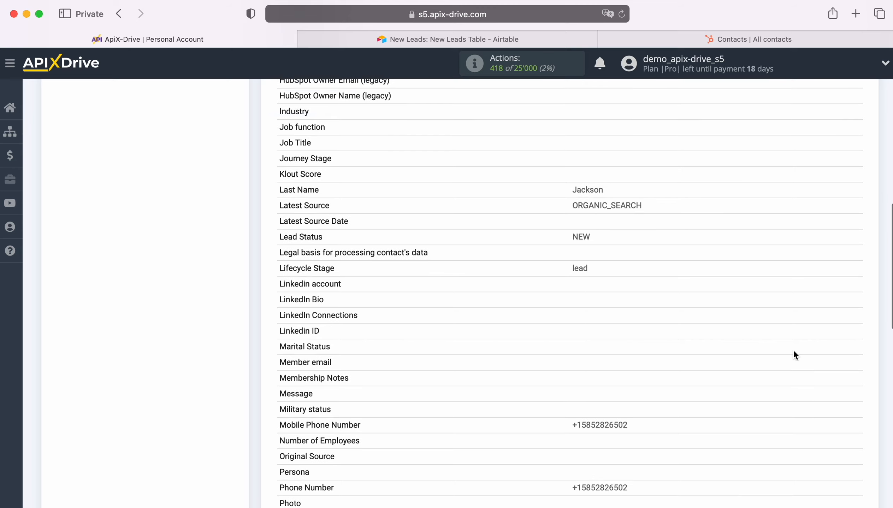
scroll(794, 352, "down", 10)
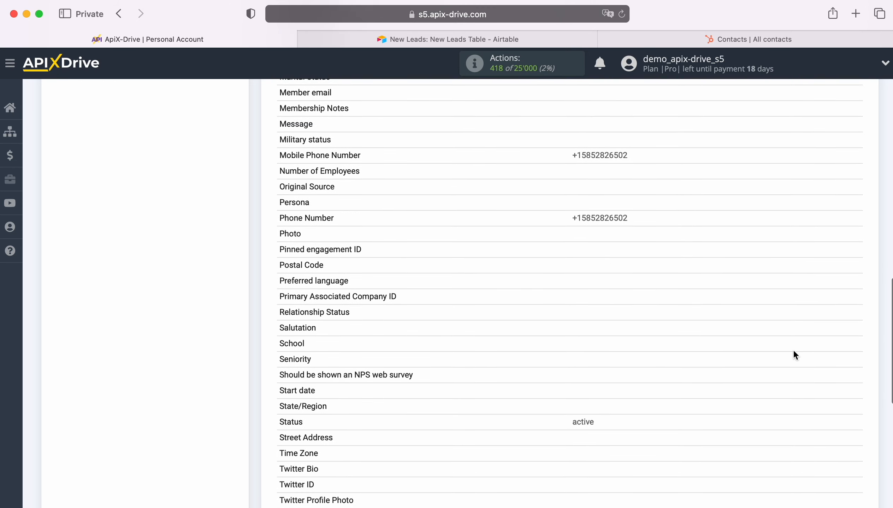
scroll(792, 352, "down", 2)
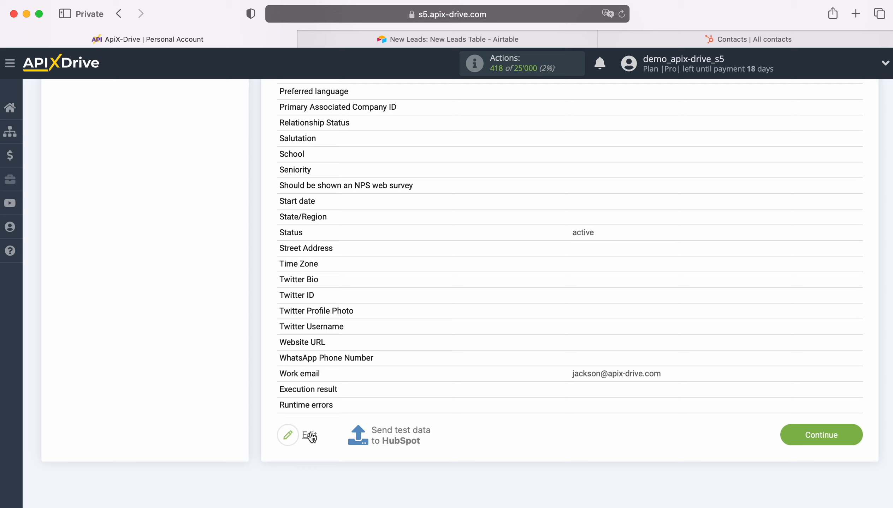
left_click(398, 431)
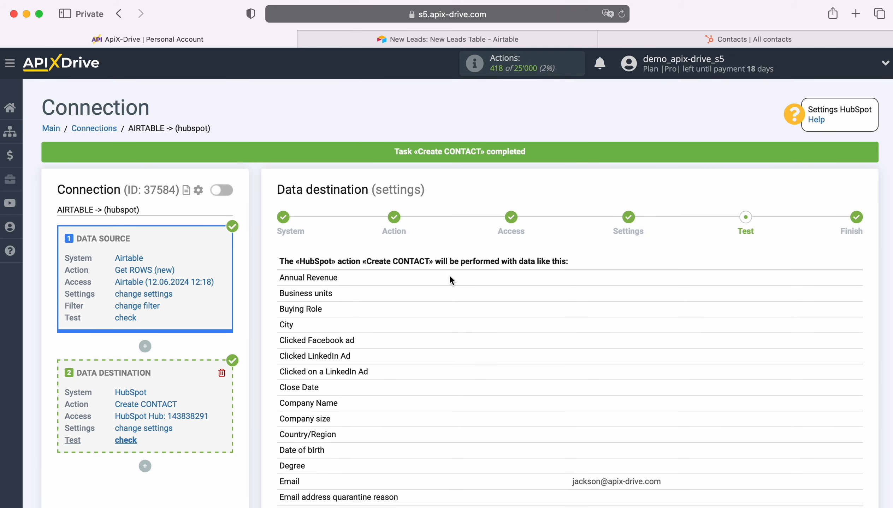
Switch to the HubSpot contacts tab, reload it, and open the new contact to check its details.
left_click(626, 37)
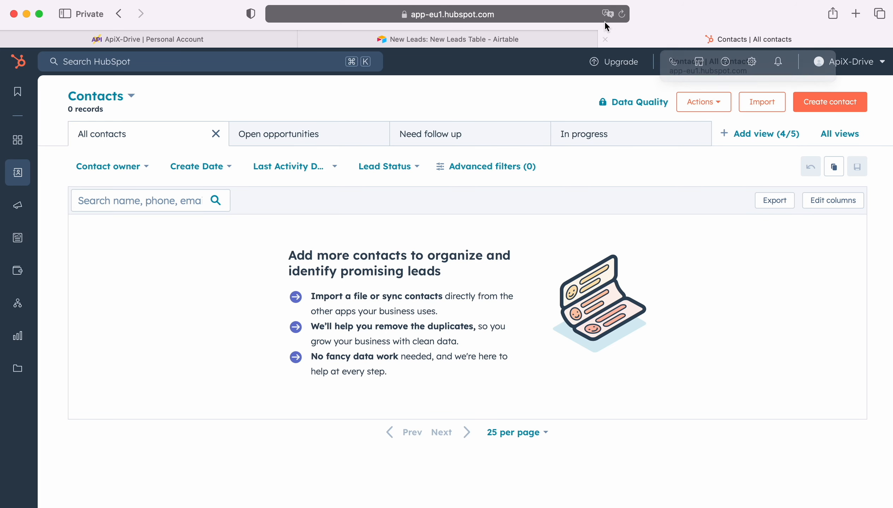
left_click(620, 15)
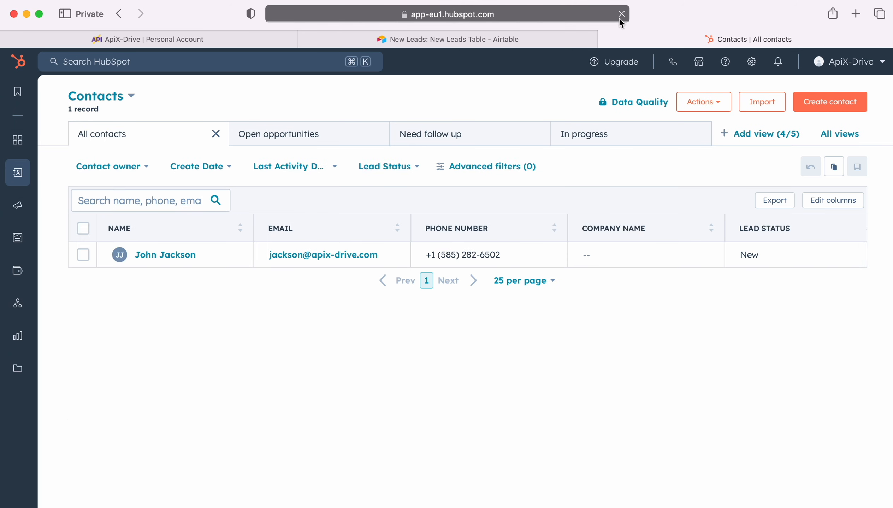
left_click(157, 251)
scroll(207, 325, "down", 10)
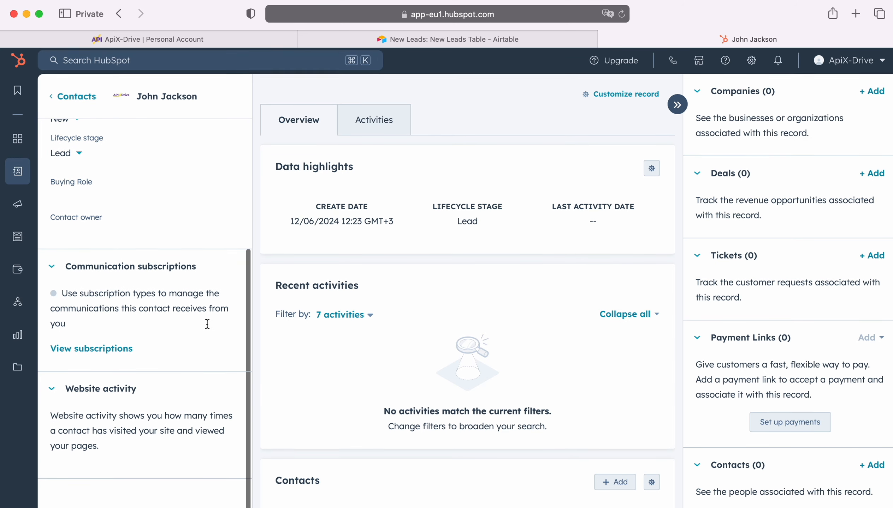
scroll(207, 325, "up", 10)
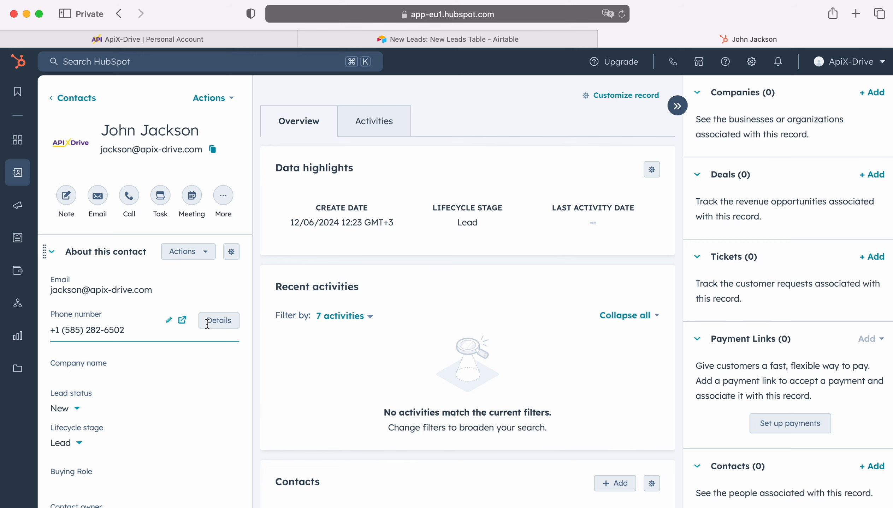
Return to ApiX-Drive, finish the data destination setup and enable auto-update for the connection.
left_click(154, 45)
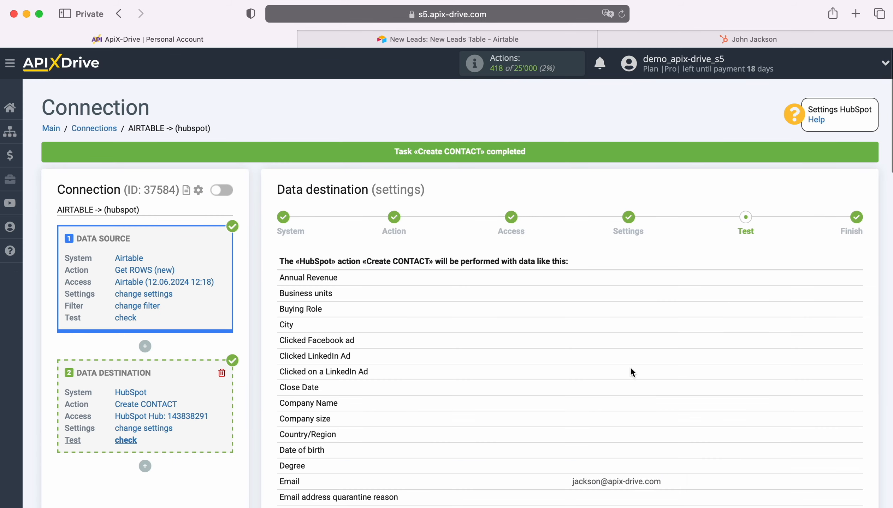
scroll(756, 395, "down", 15)
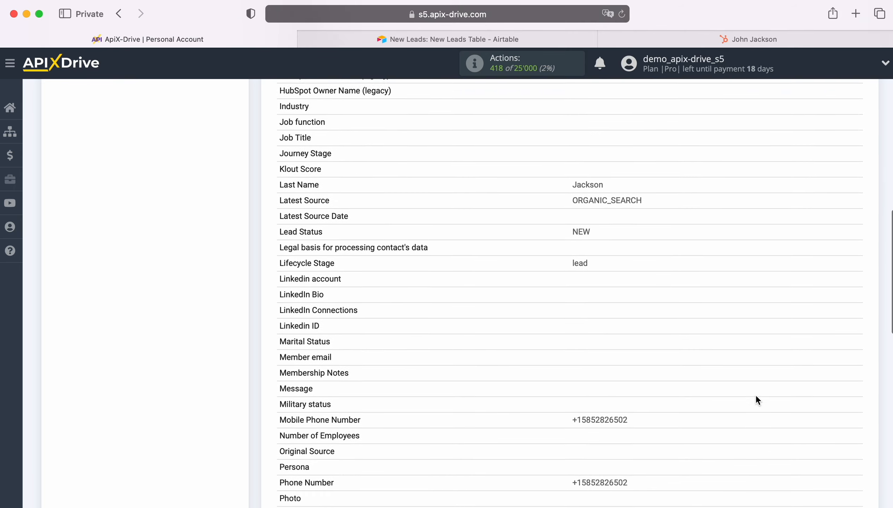
scroll(755, 395, "down", 15)
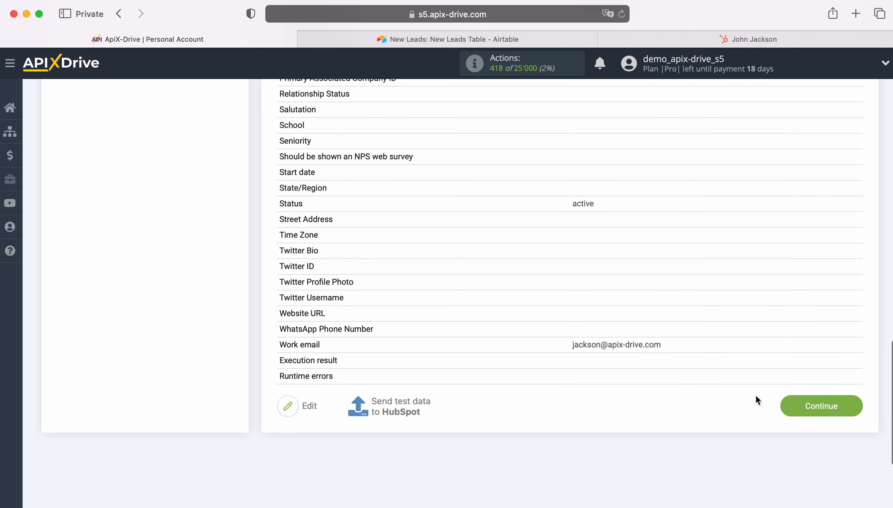
left_click(854, 407)
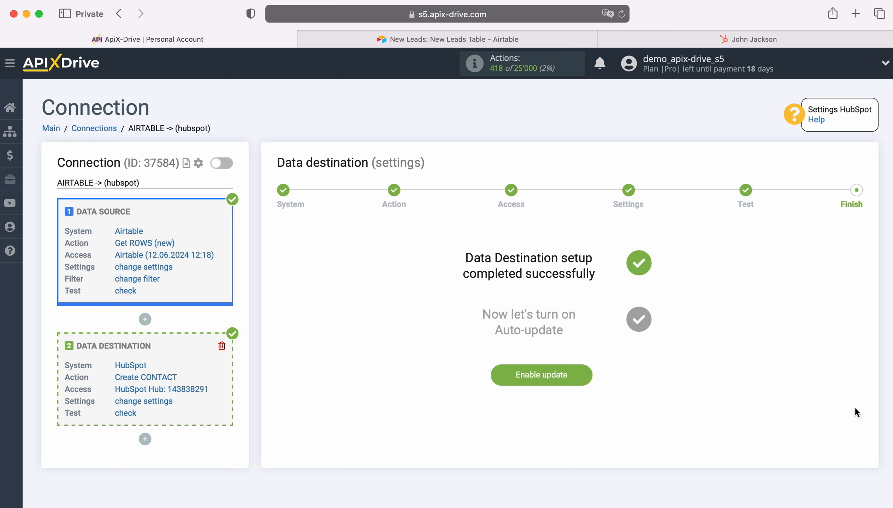
left_click(588, 376)
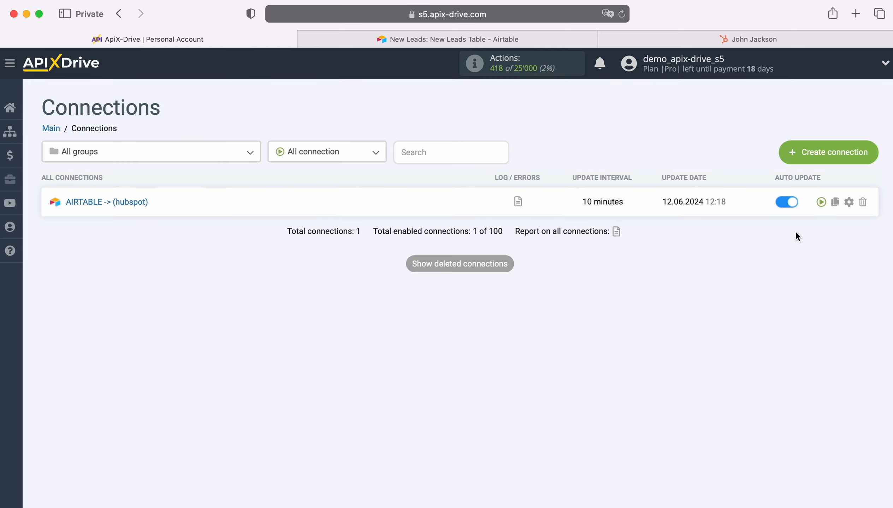
Change the connection's update interval to 5 minutes in its settings.
left_click(849, 202)
left_click(545, 291)
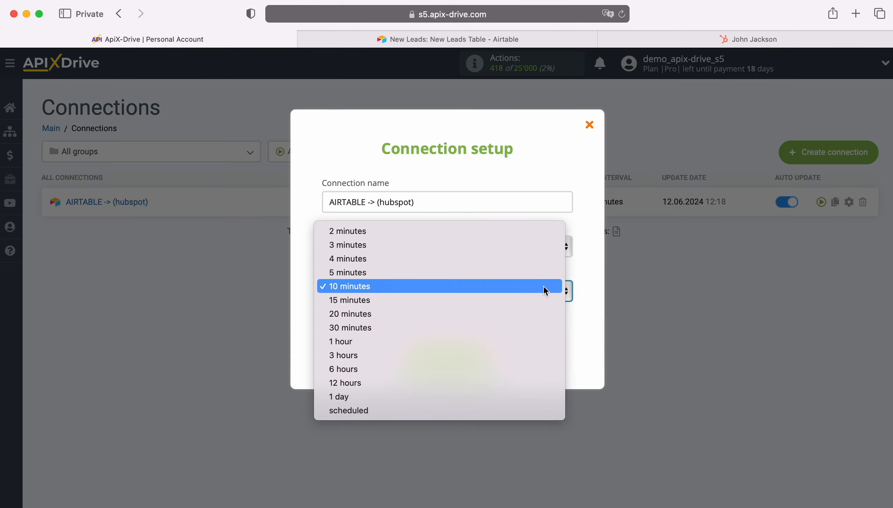
left_click(510, 272)
left_click(486, 360)
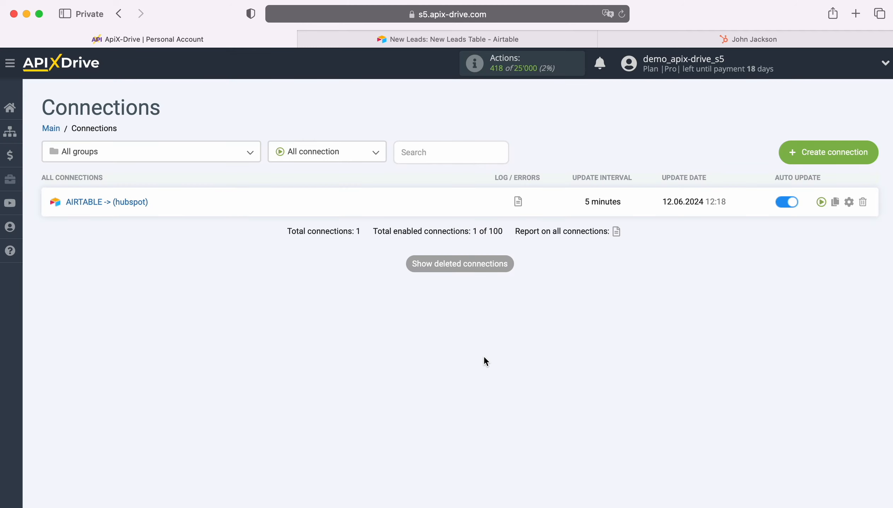